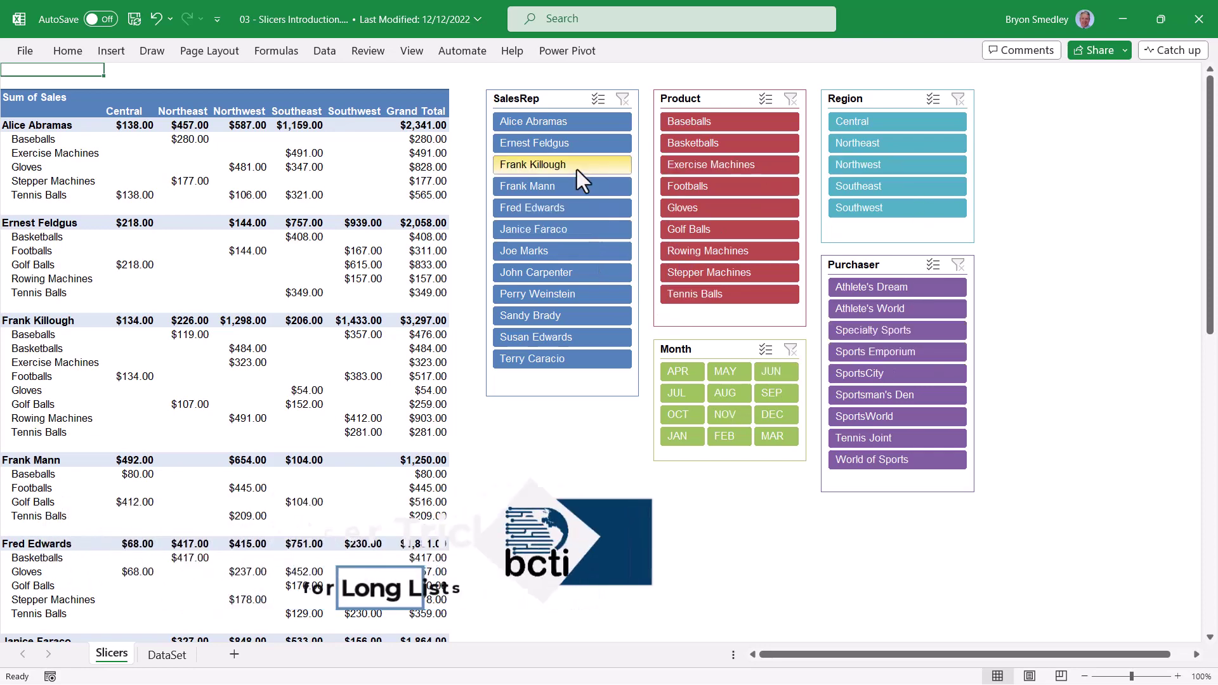
- Try single-rep filters, then filter by Central region, Sports Emporium purchaser and month MAY
left_click(572, 145)
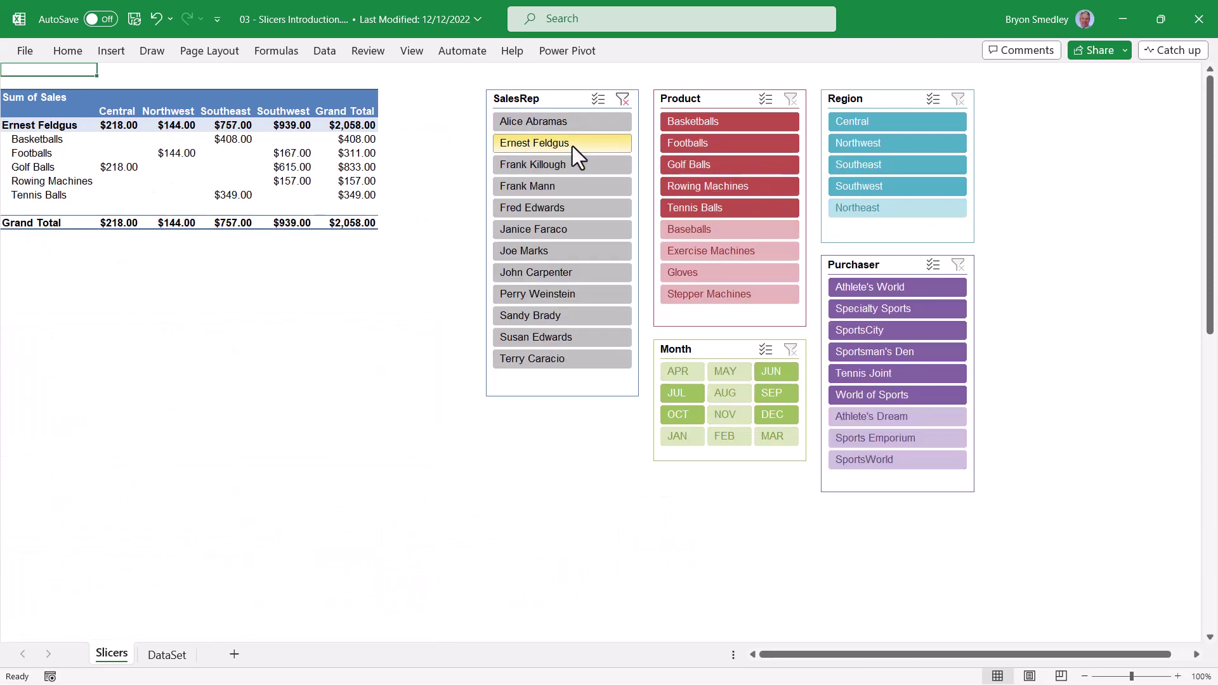
left_click(561, 214)
left_click(561, 252)
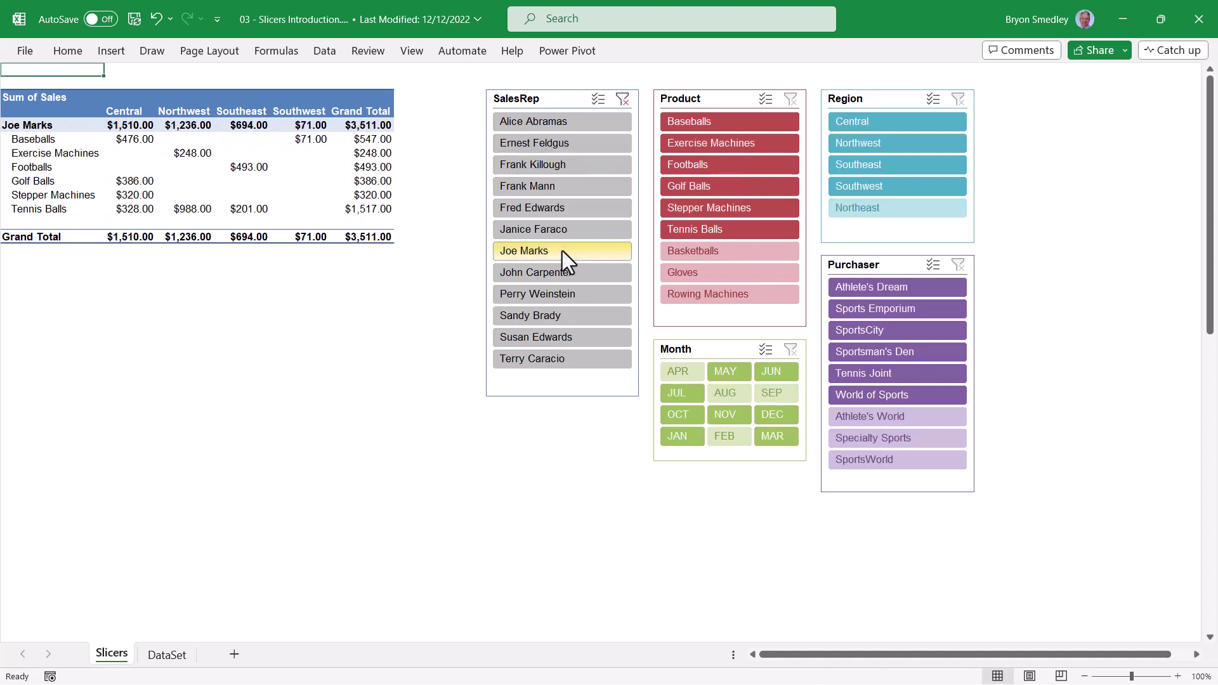
left_click(621, 99)
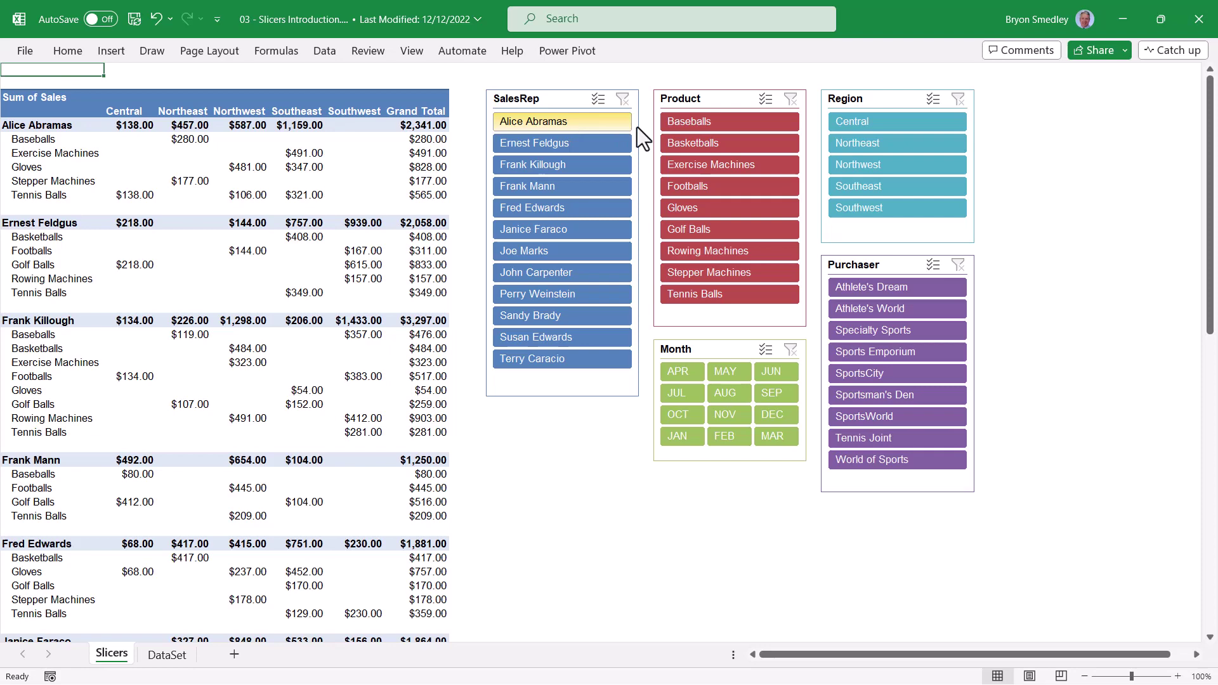
left_click(865, 125)
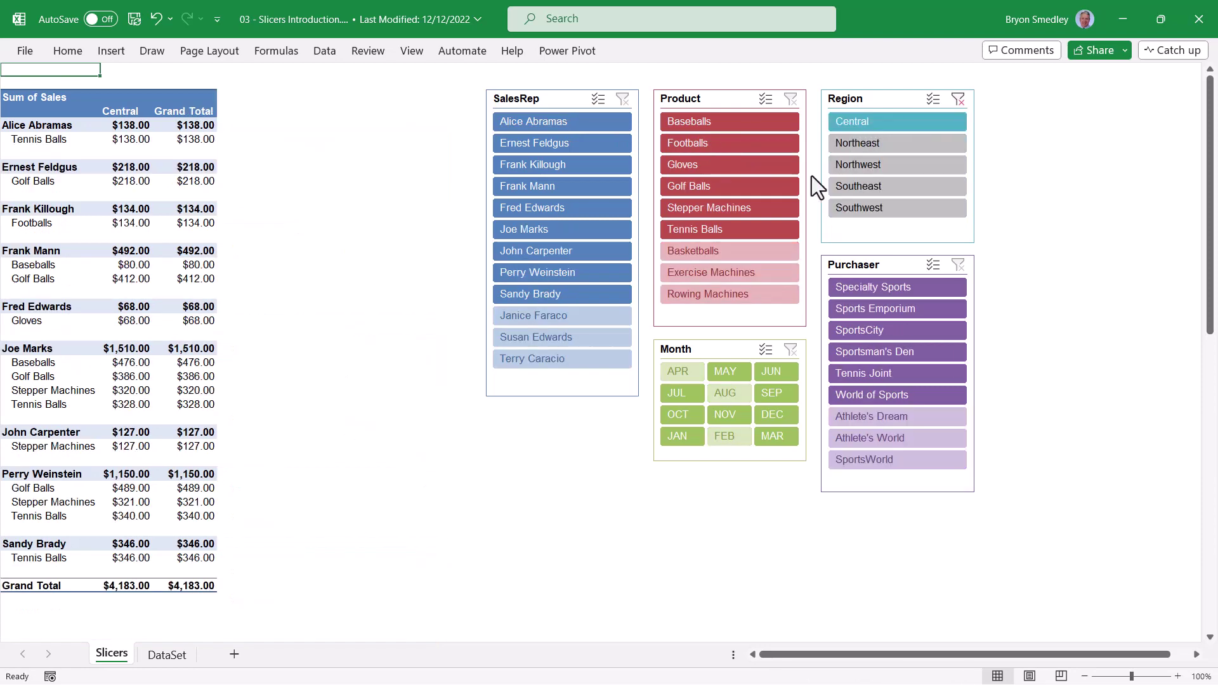
left_click(858, 312)
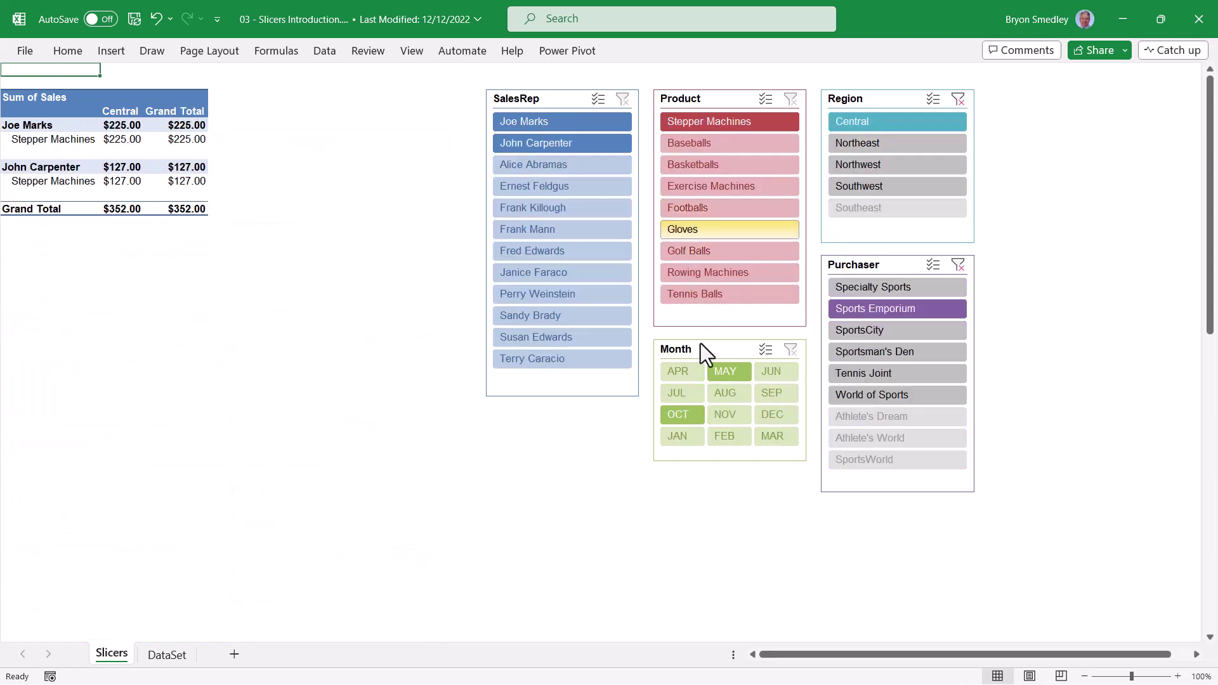
left_click(725, 372)
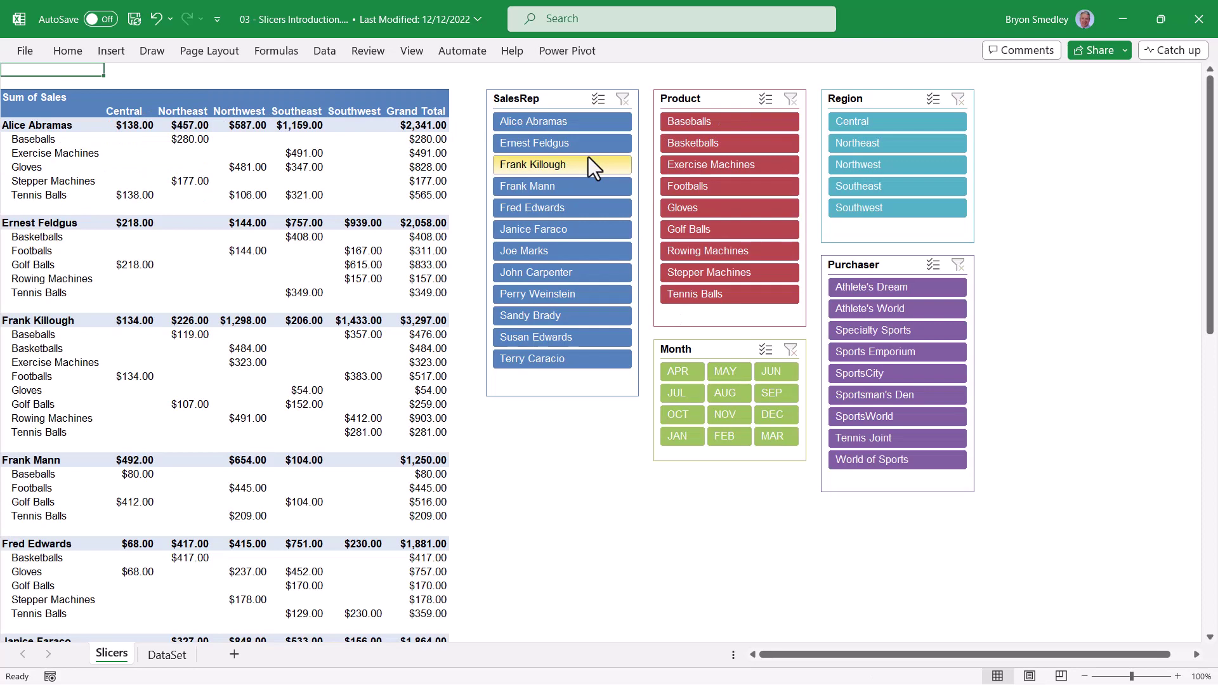
- Filter the pivot to four sales reps and products Basketballs through Rowing Machines
left_click(587, 159)
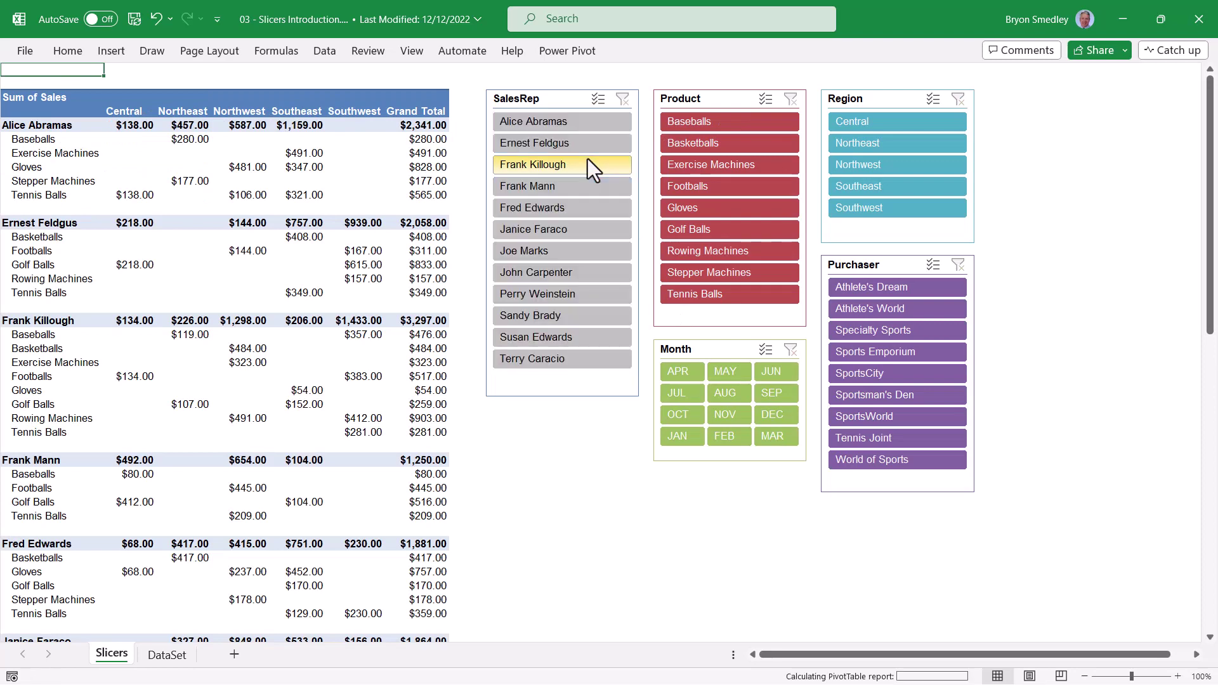
left_click(577, 207, "ctrl")
left_click(565, 291, "ctrl")
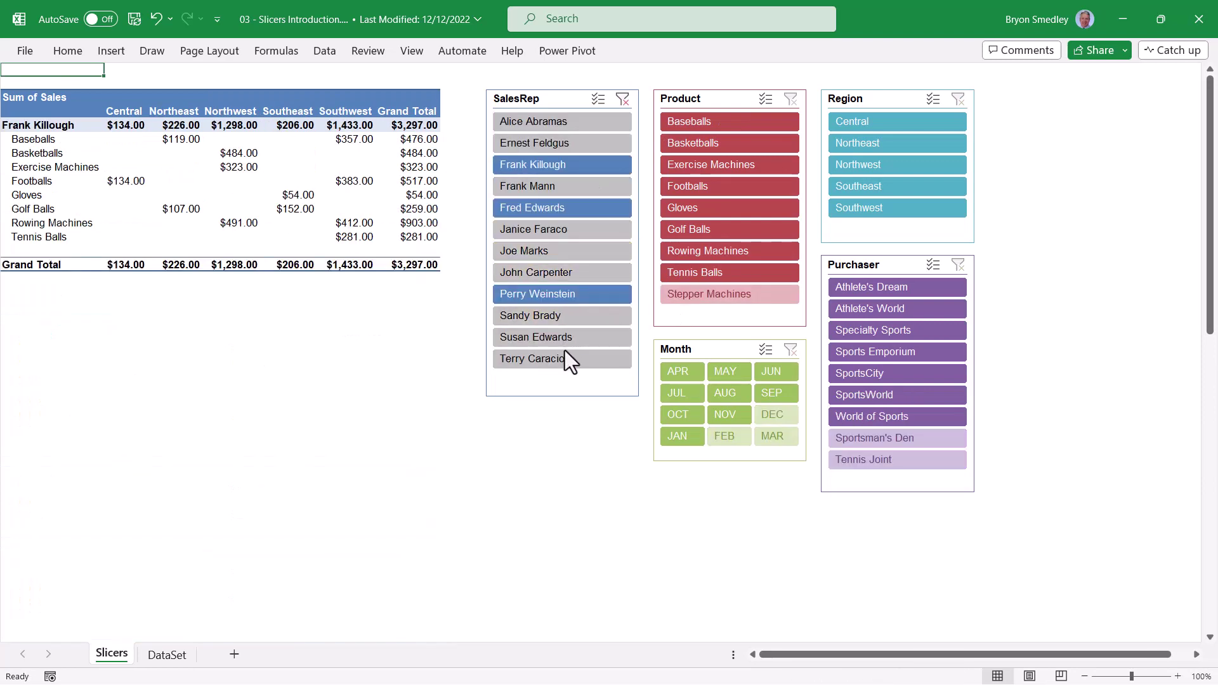
left_click(566, 356, "ctrl")
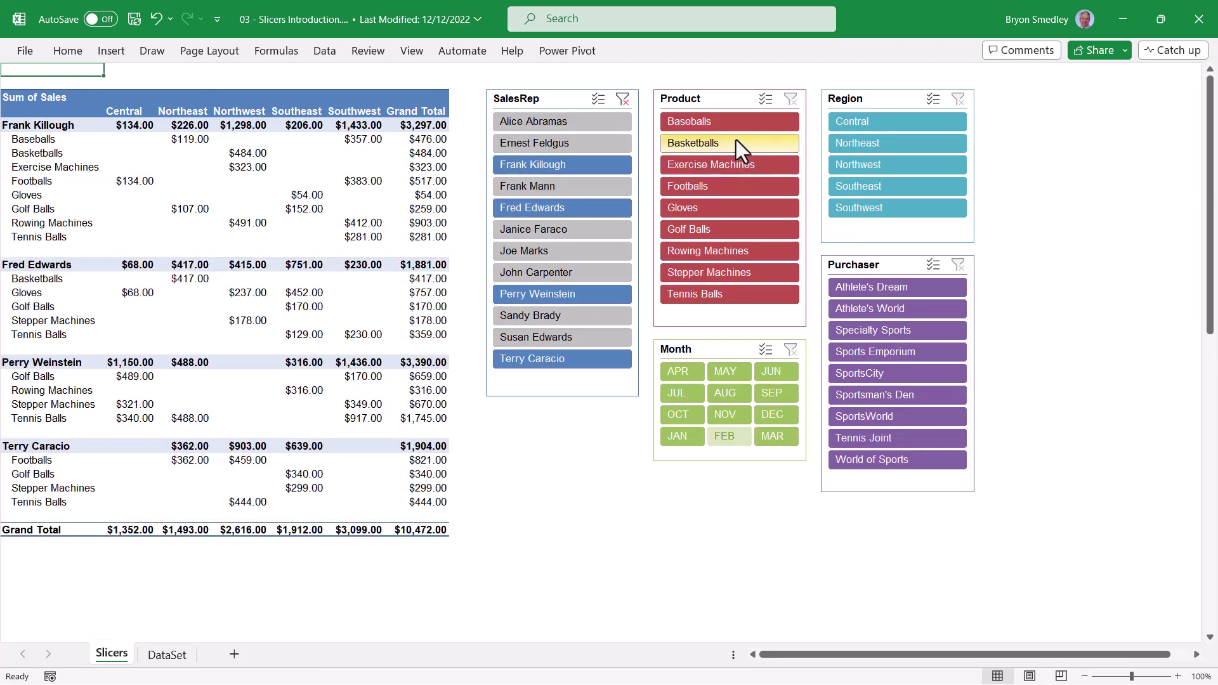
left_click_drag(736, 253, 737, 253)
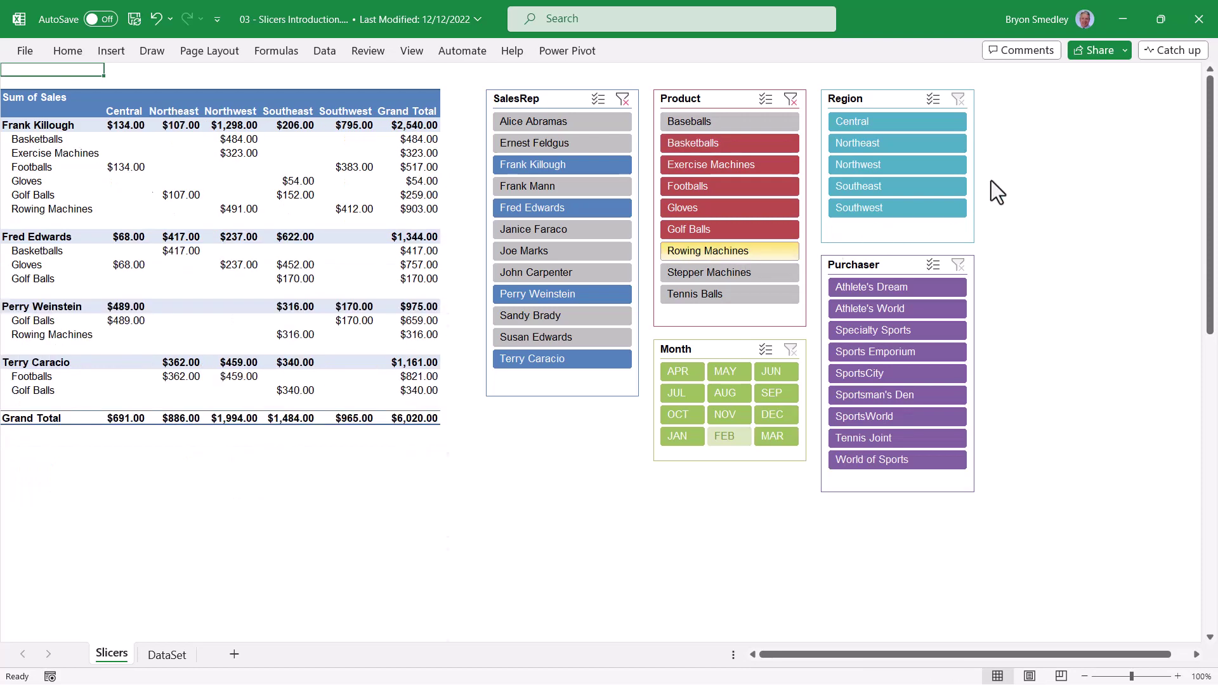
- Clear all slicer filters and move the Sales Representative slicer beside the pivot table
key("alt+a+c")
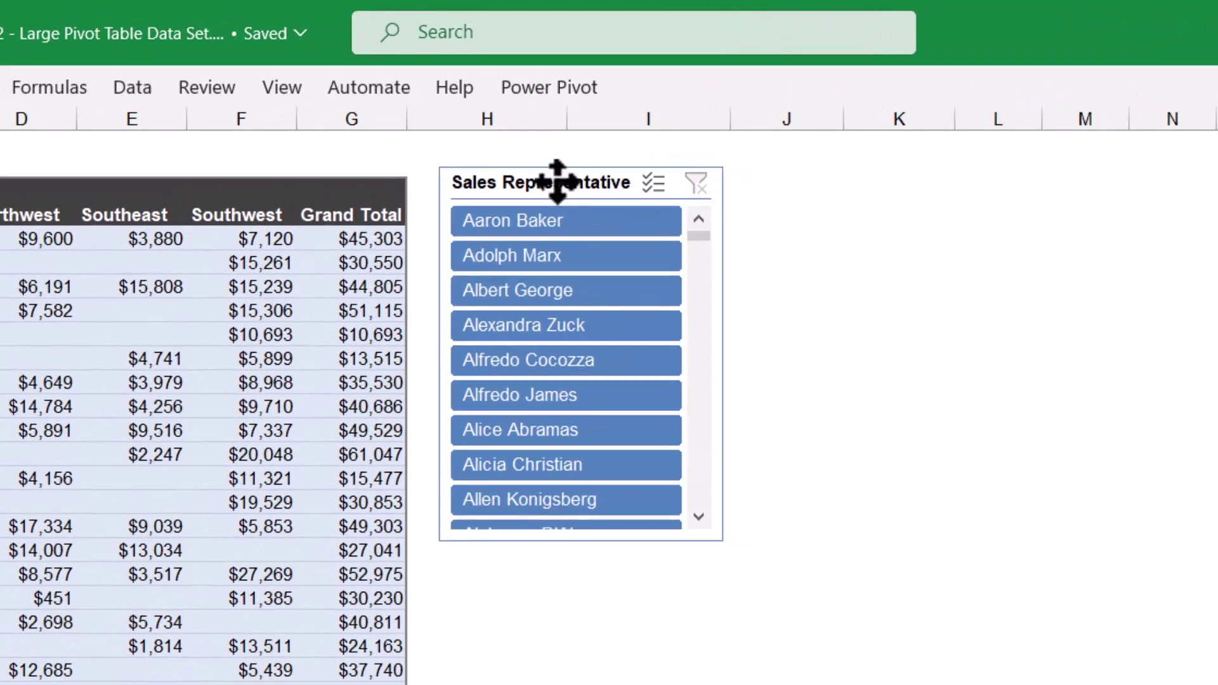
left_click_drag(557, 182, 597, 194)
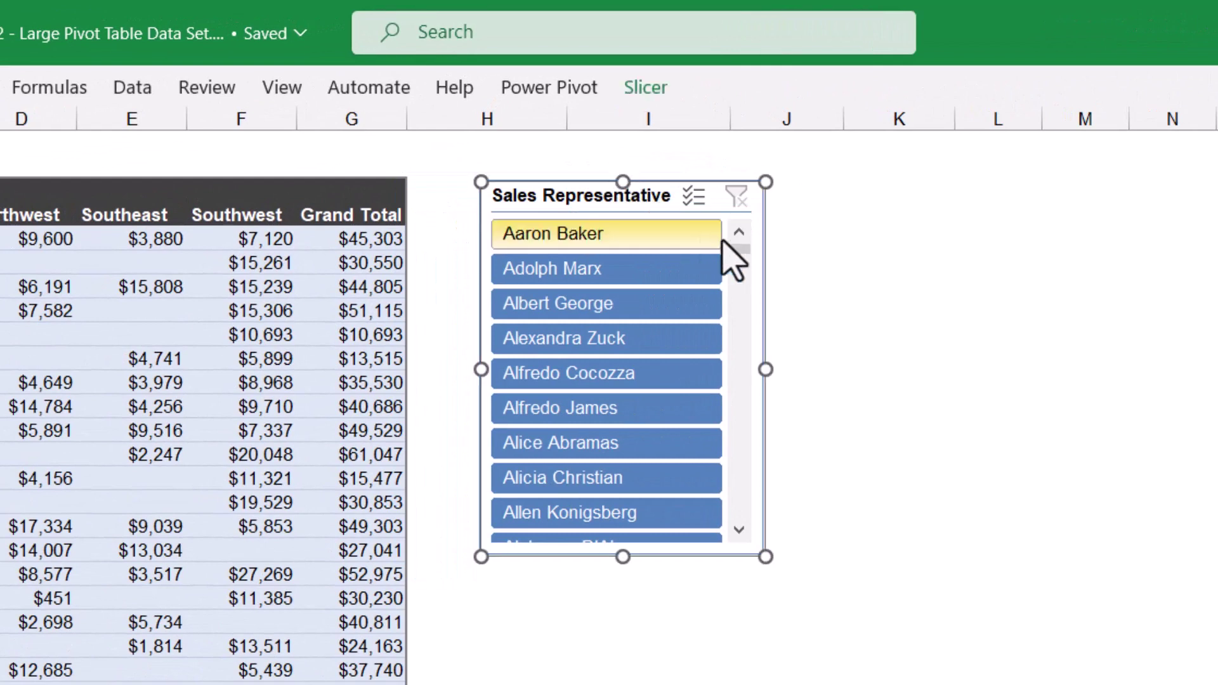
left_click(783, 287)
scroll(741, 272, "down", 5)
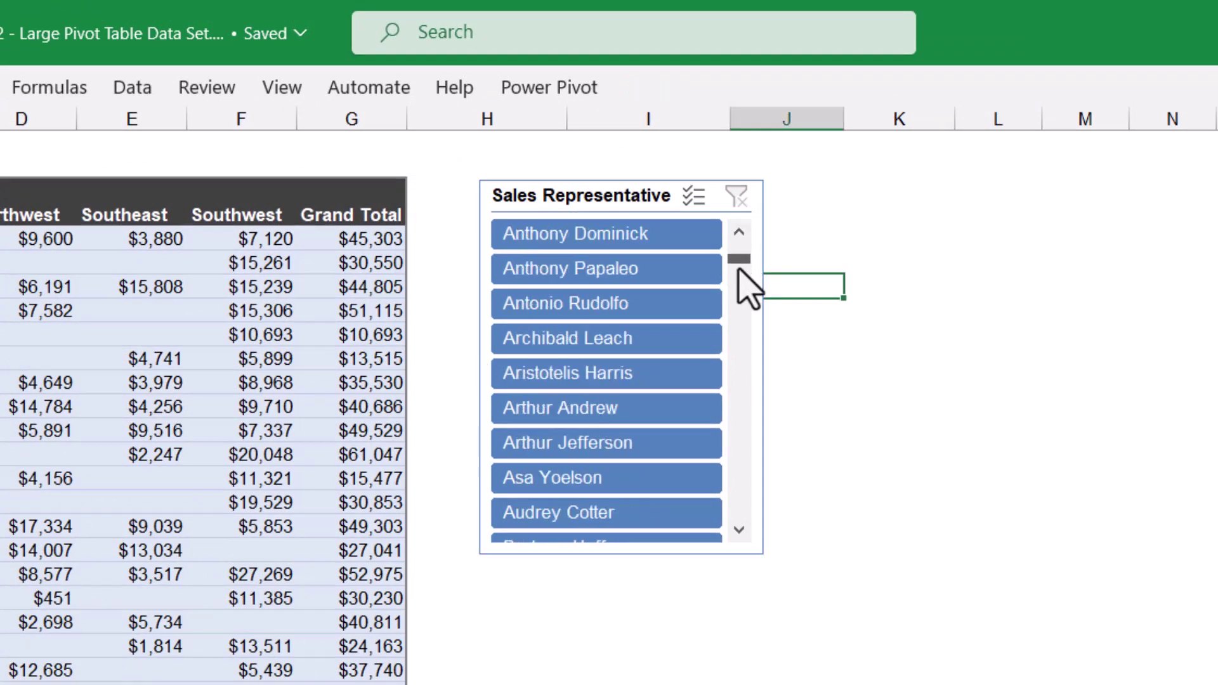
left_click_drag(739, 270, 715, 462)
- Stretch the Sales Representative slicer taller so many more names are visible
left_click(606, 337)
left_click_drag(606, 337, 577, 635)
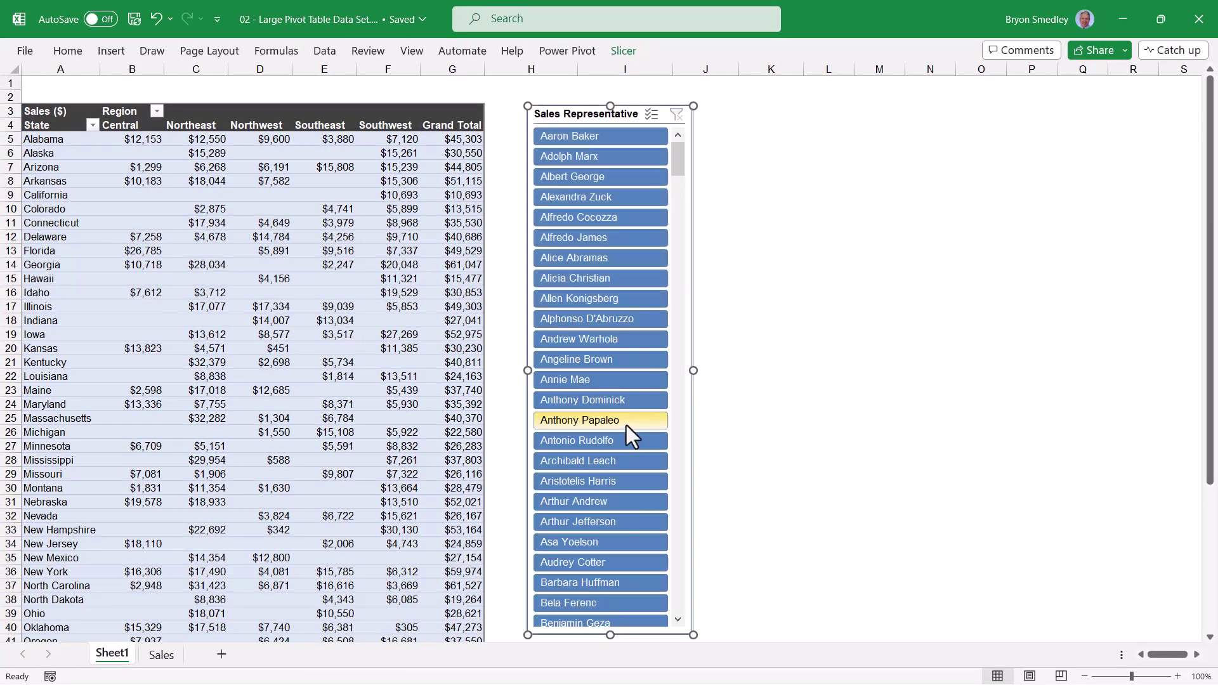
left_click(742, 165)
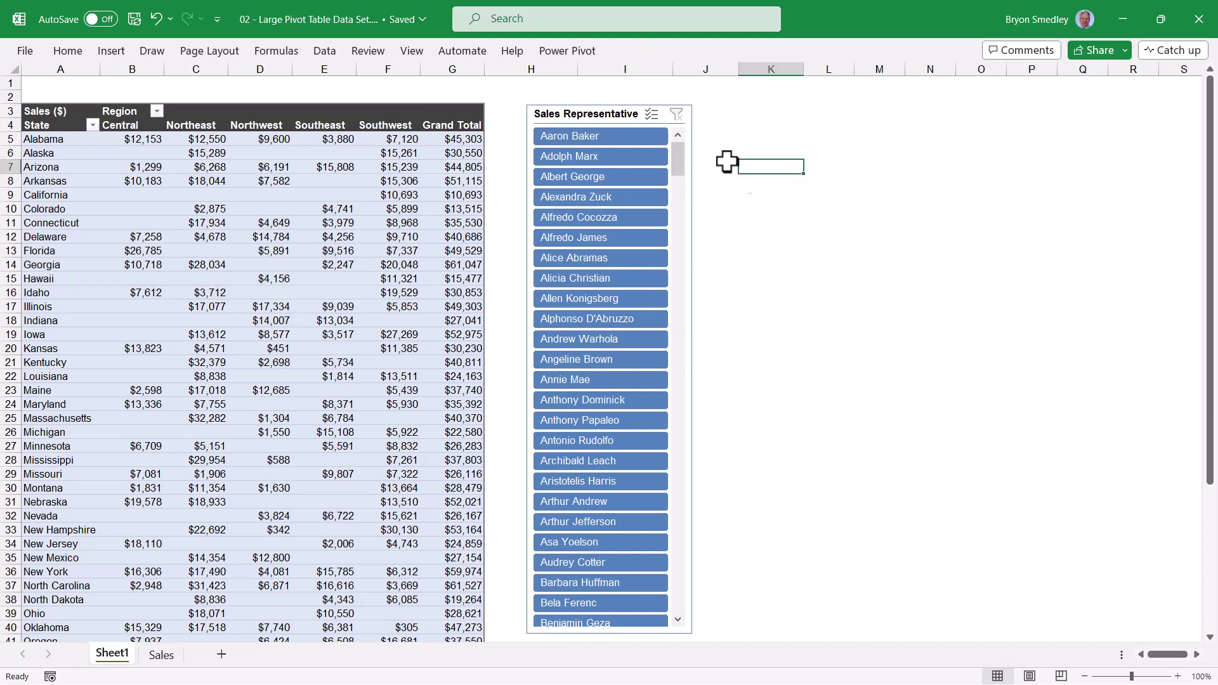
left_click_drag(674, 164, 653, 574)
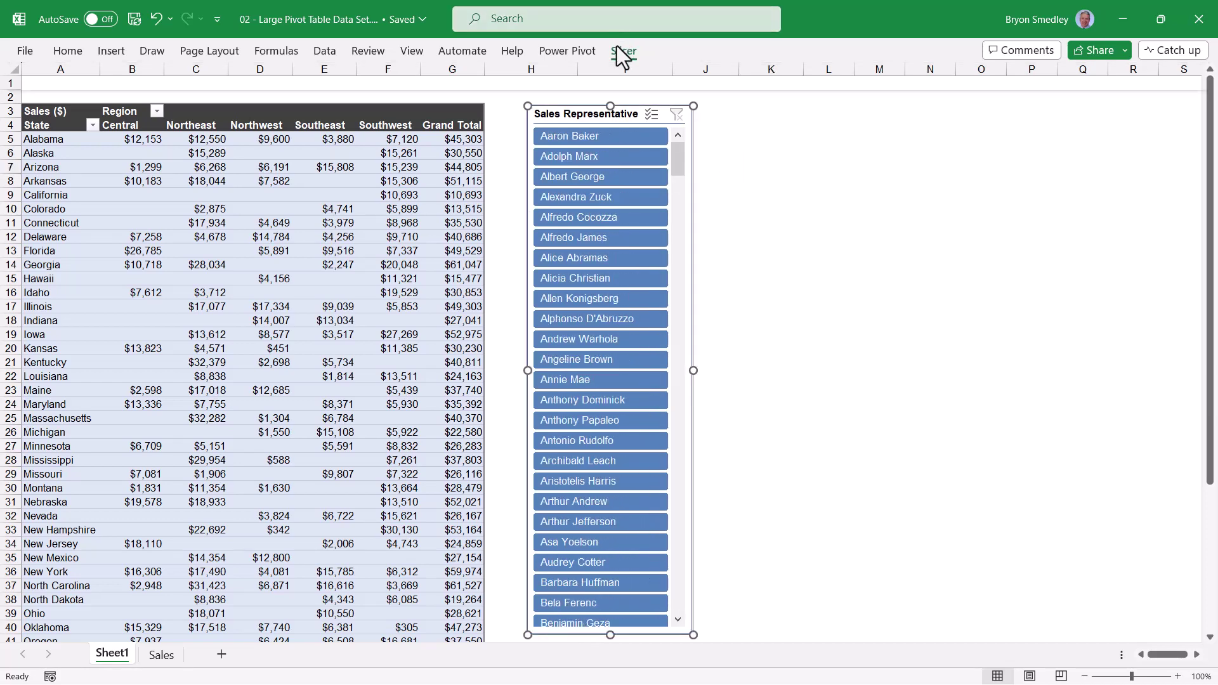
- Set the Sales Representative slicer to 4 columns and stretch it wide enough for full names
left_click(619, 50)
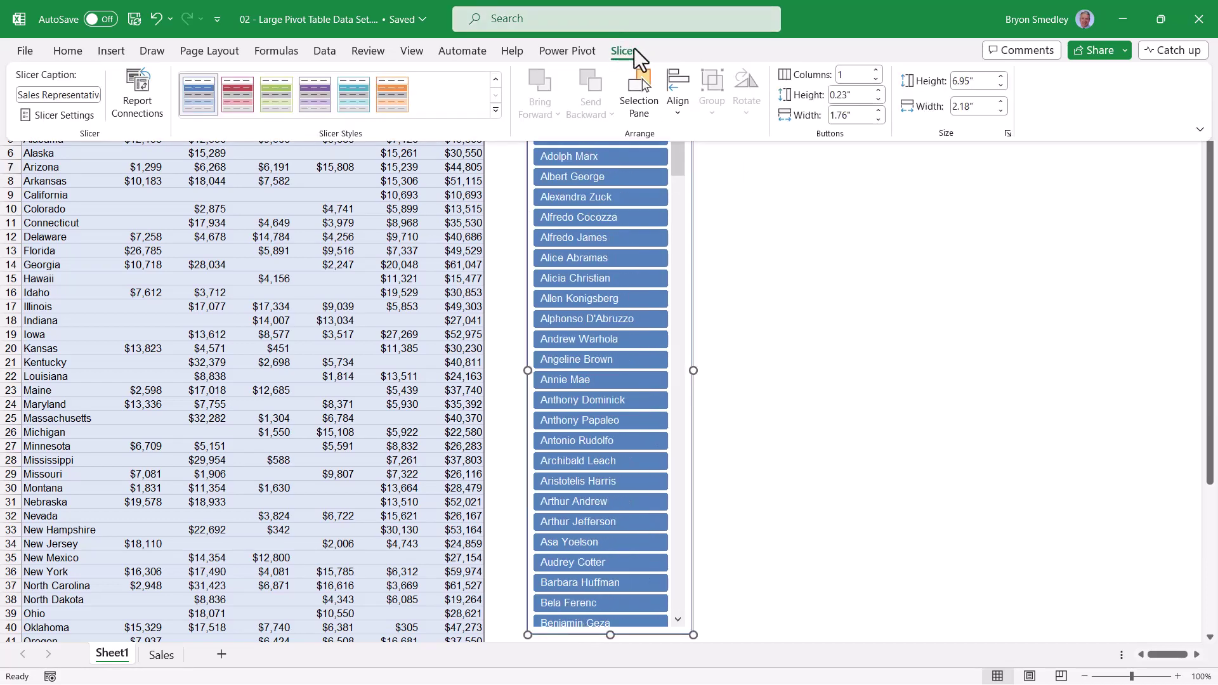
left_click(875, 70)
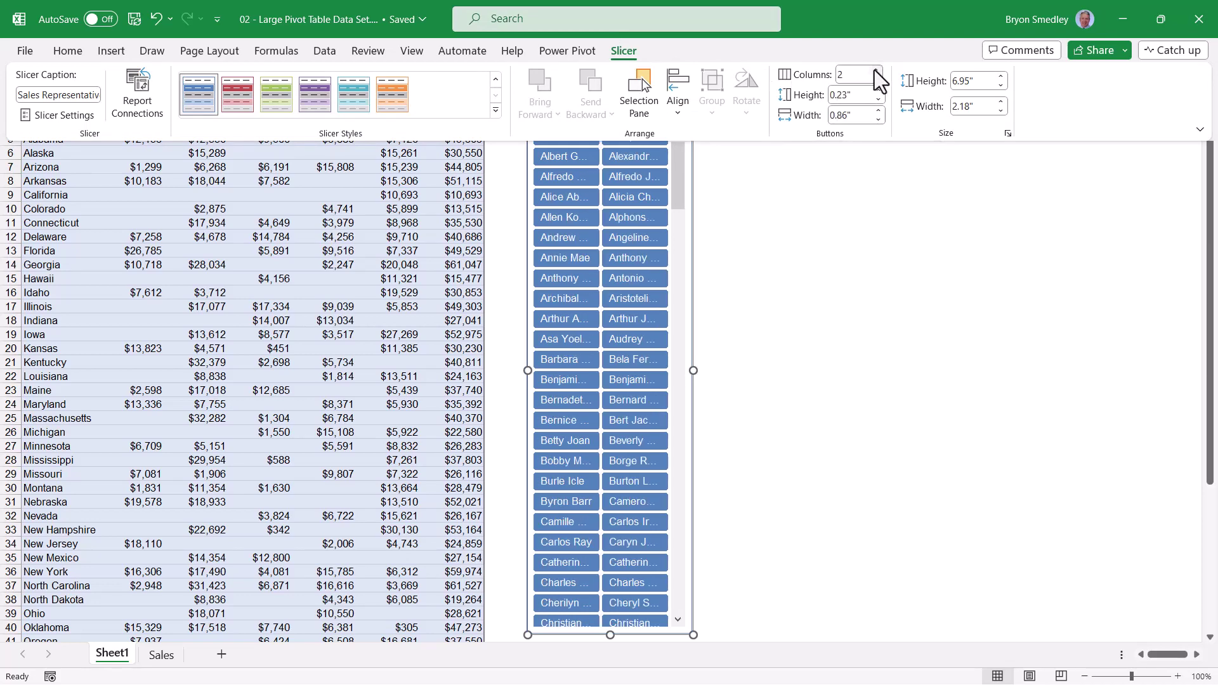
left_click(876, 71)
left_click(876, 71)
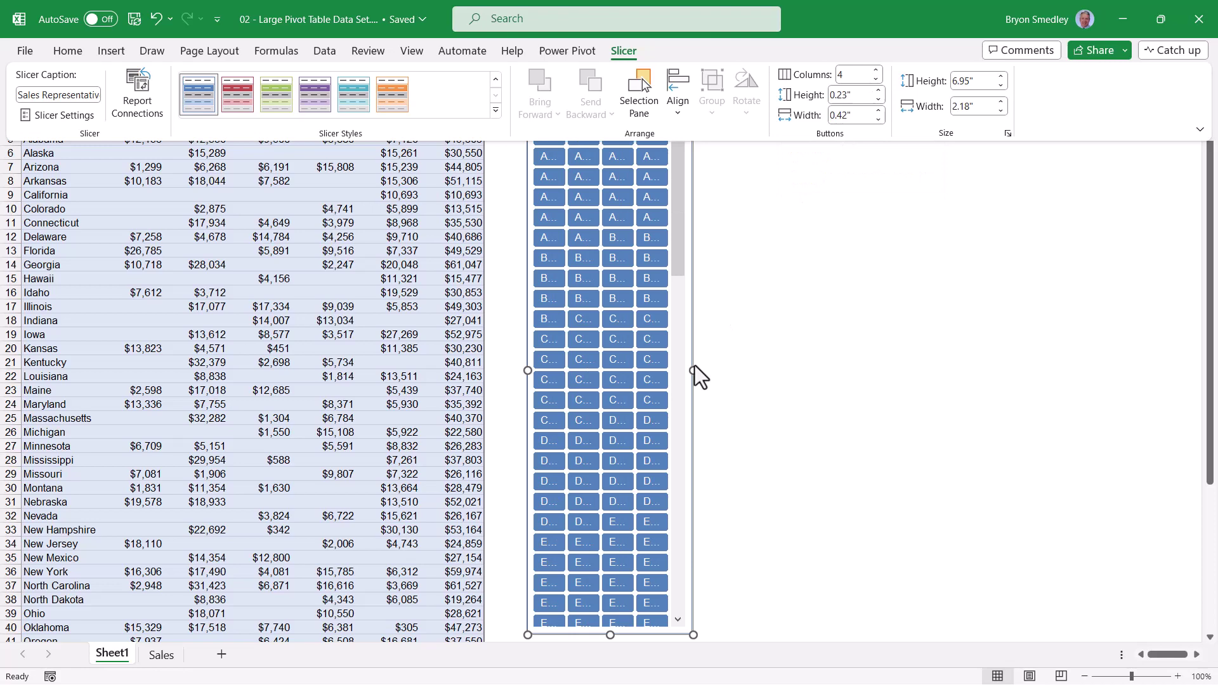
left_click_drag(694, 370, 1104, 375)
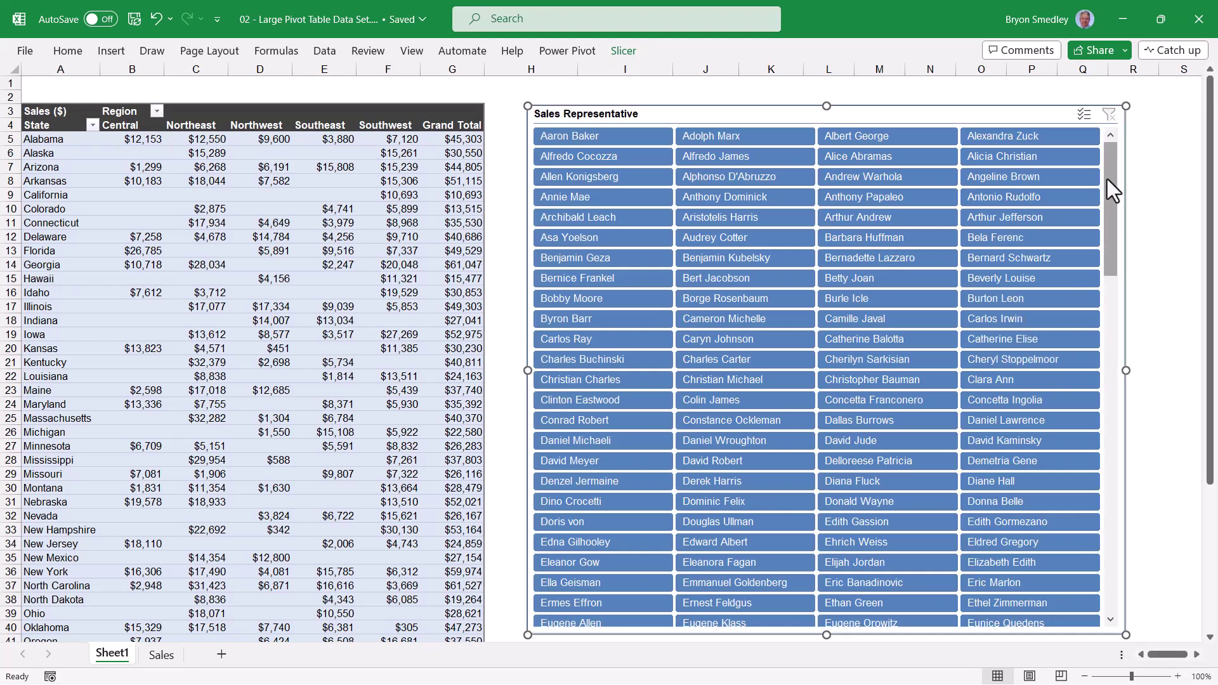
left_click_drag(1107, 179, 1109, 246)
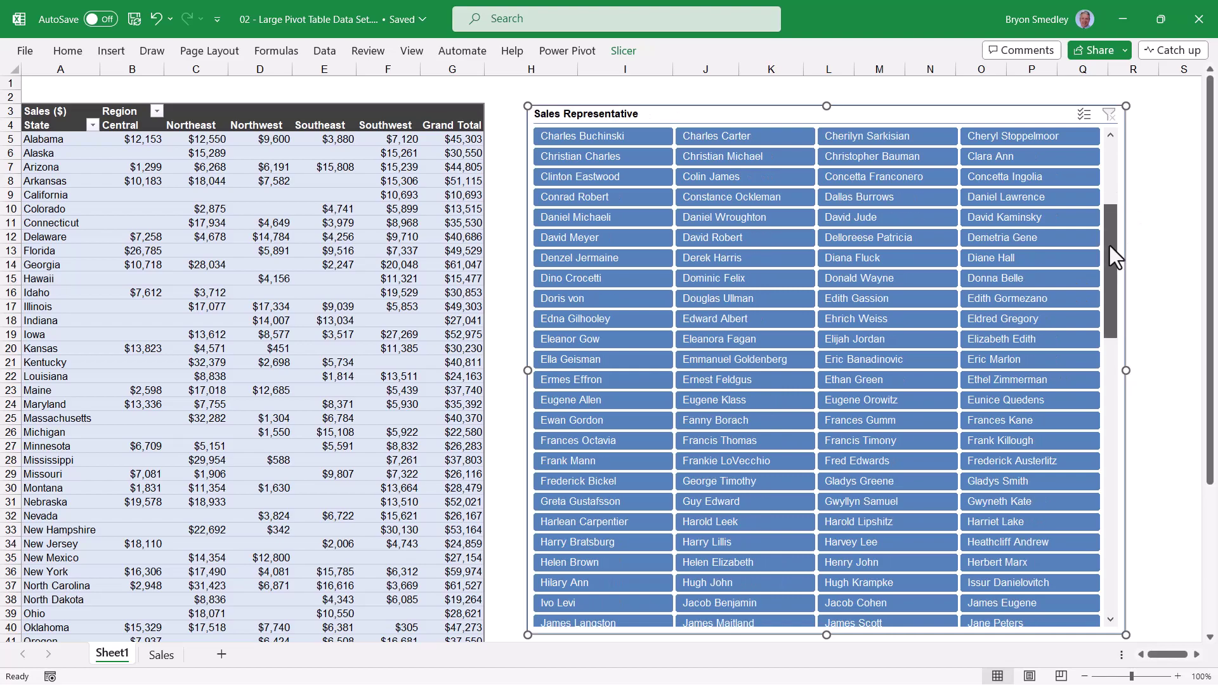
scroll(1096, 290, "down", 10)
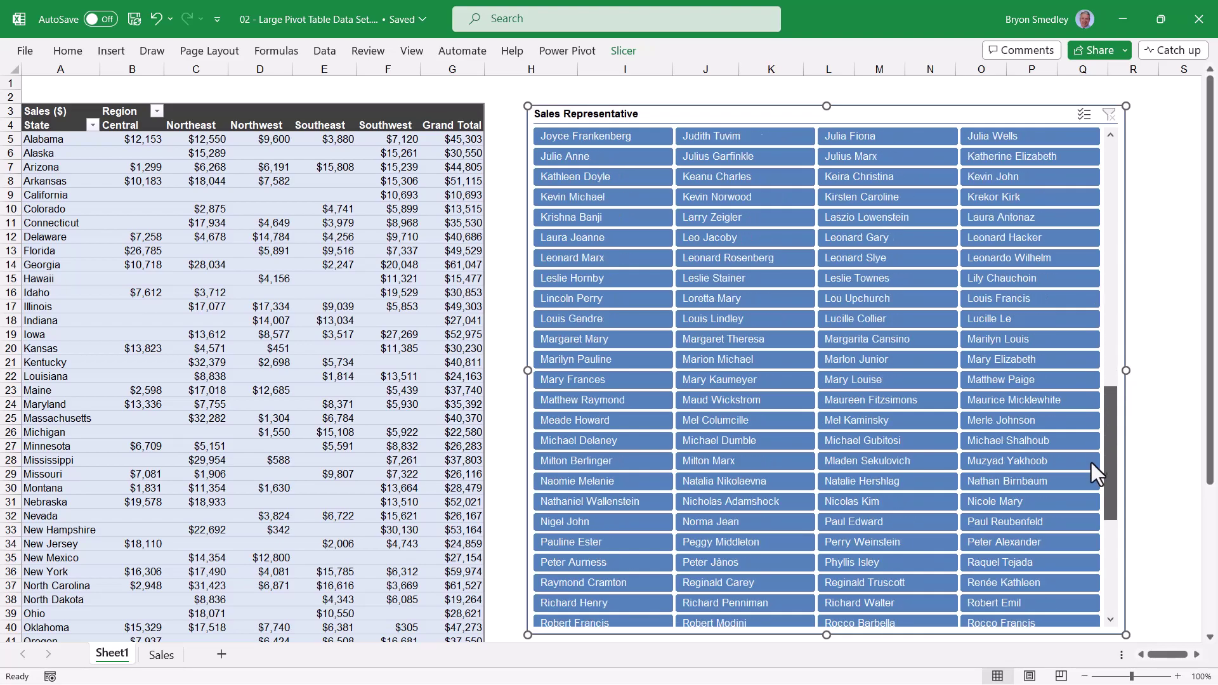
scroll(1093, 482, "down", 5)
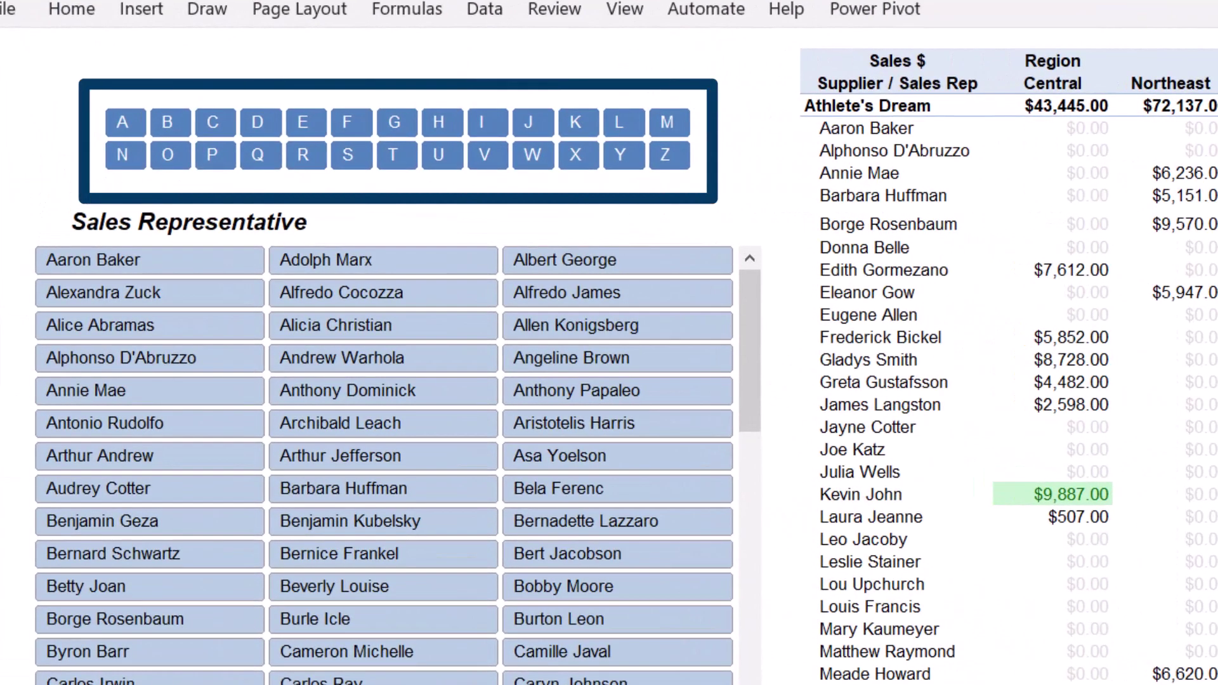
- Try surname letters M, S, B and R in the Last Initial slicer, ending on G
left_click(667, 124)
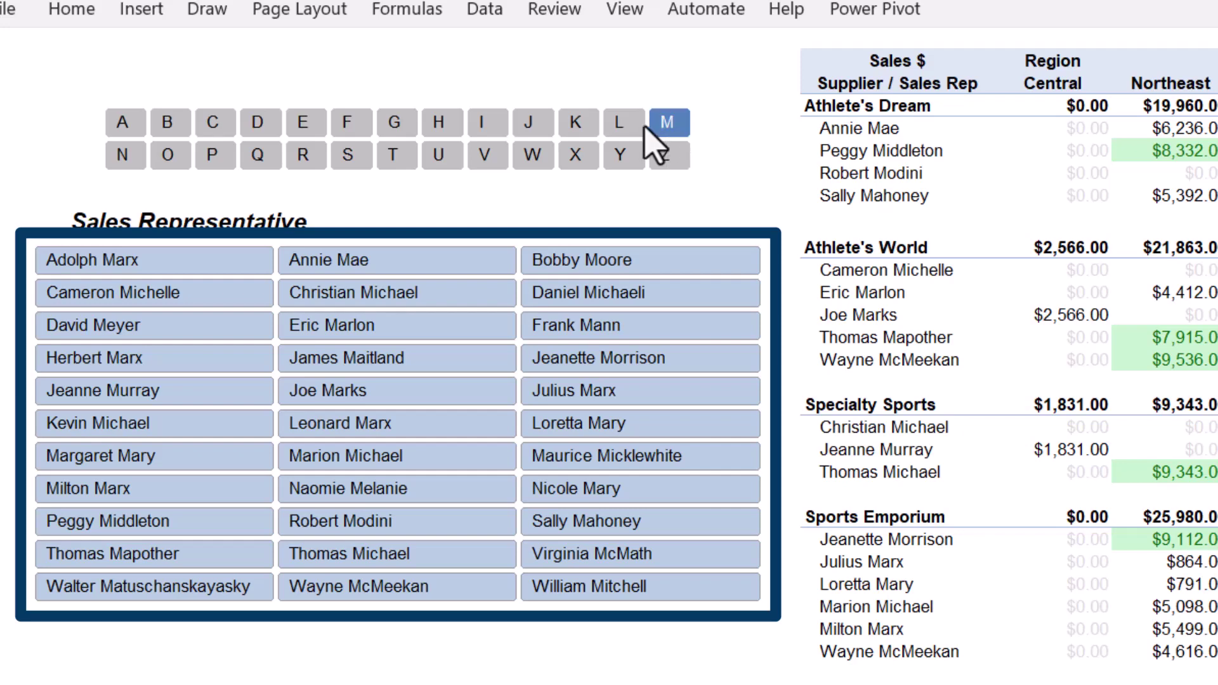
left_click(347, 155)
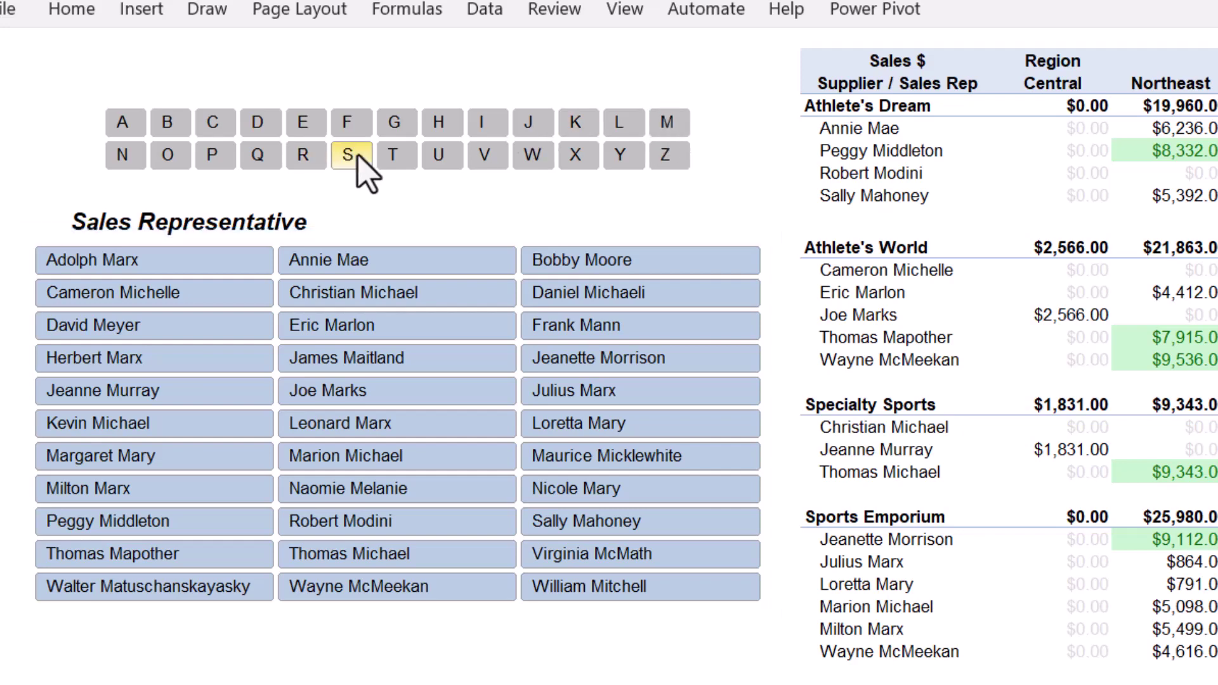
left_click(166, 123)
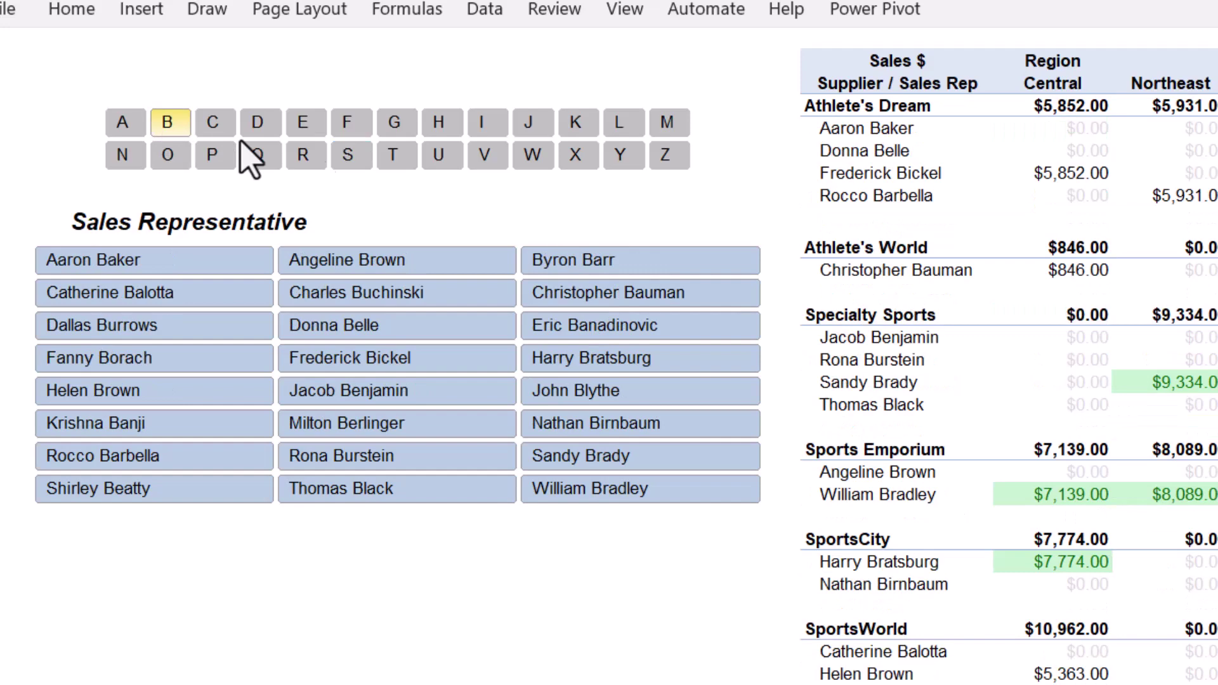
left_click(304, 155)
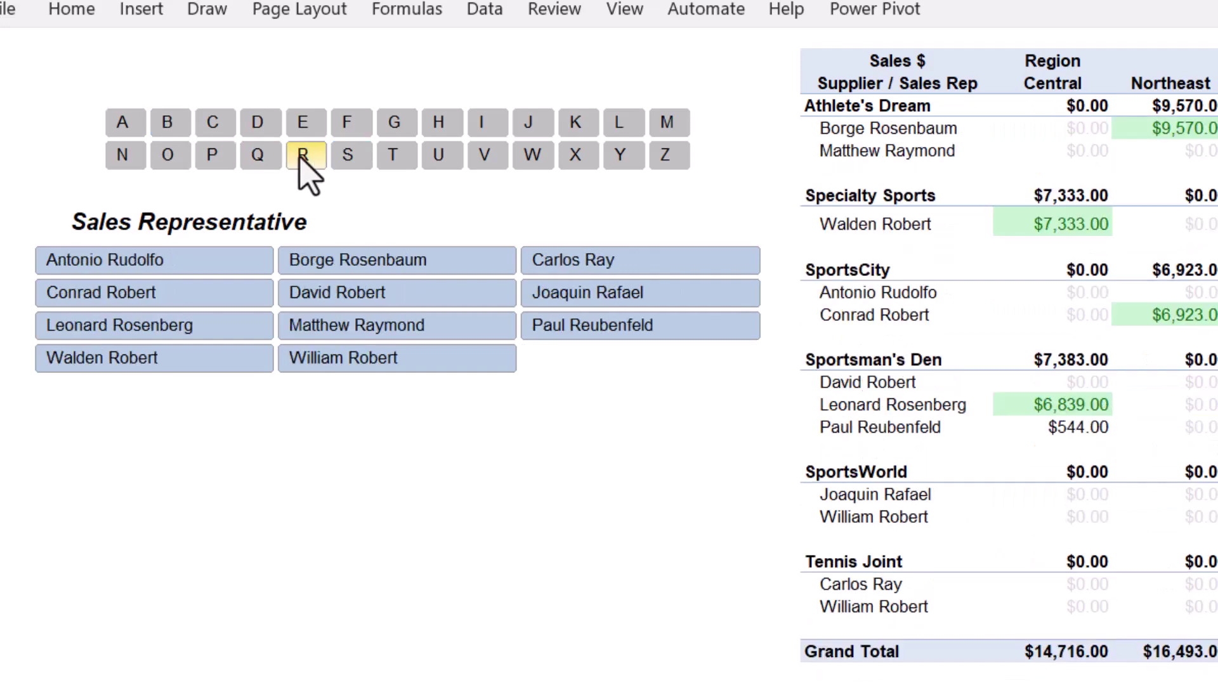
left_click(394, 124)
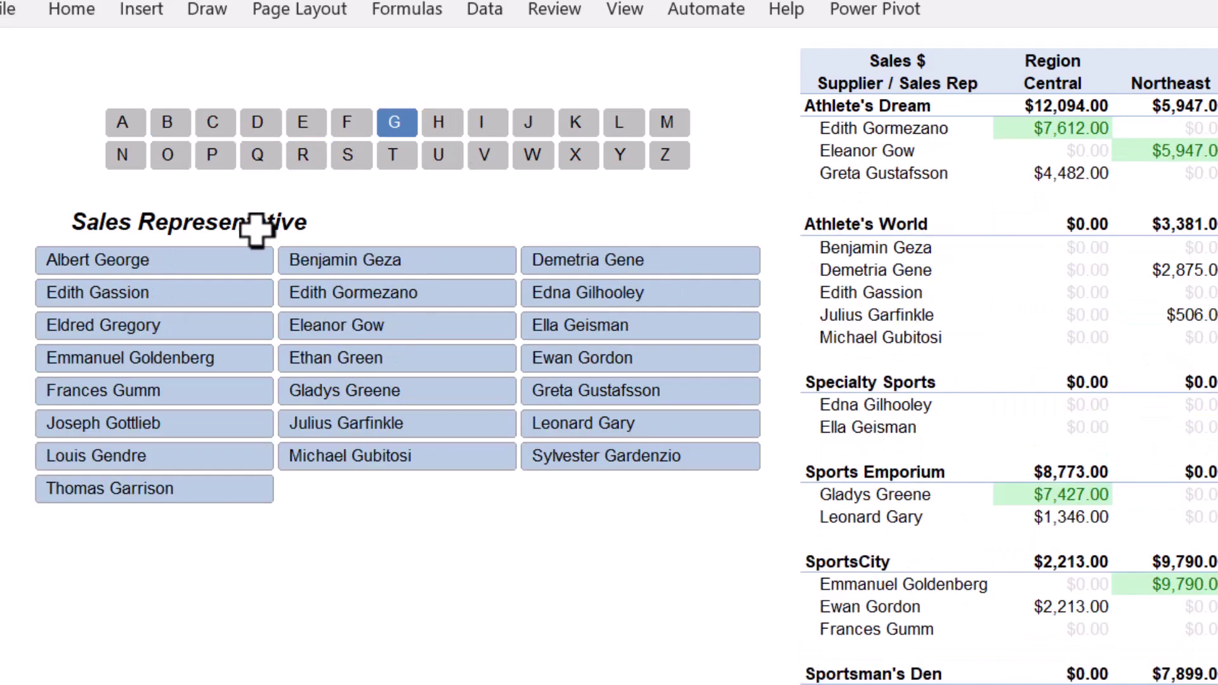
- Pick four G-surname reps in the Sales Representative slicer, then clear that filter
left_click(443, 379)
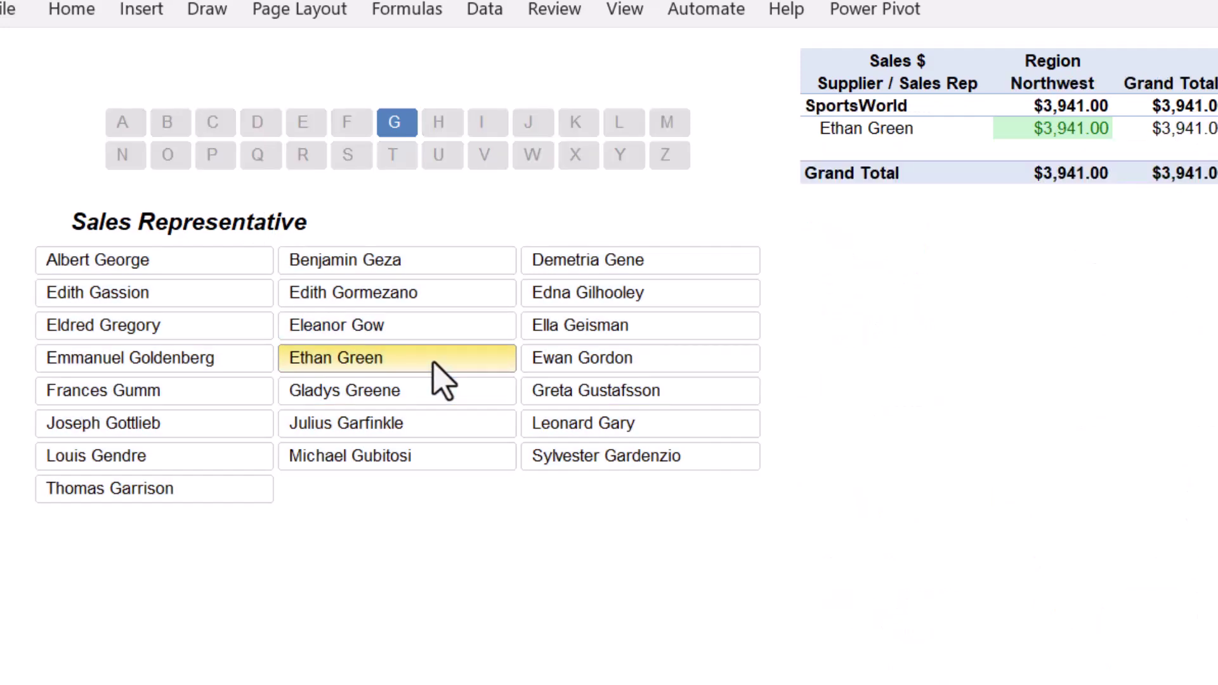
left_click(193, 431, "ctrl")
left_click(182, 293, "ctrl")
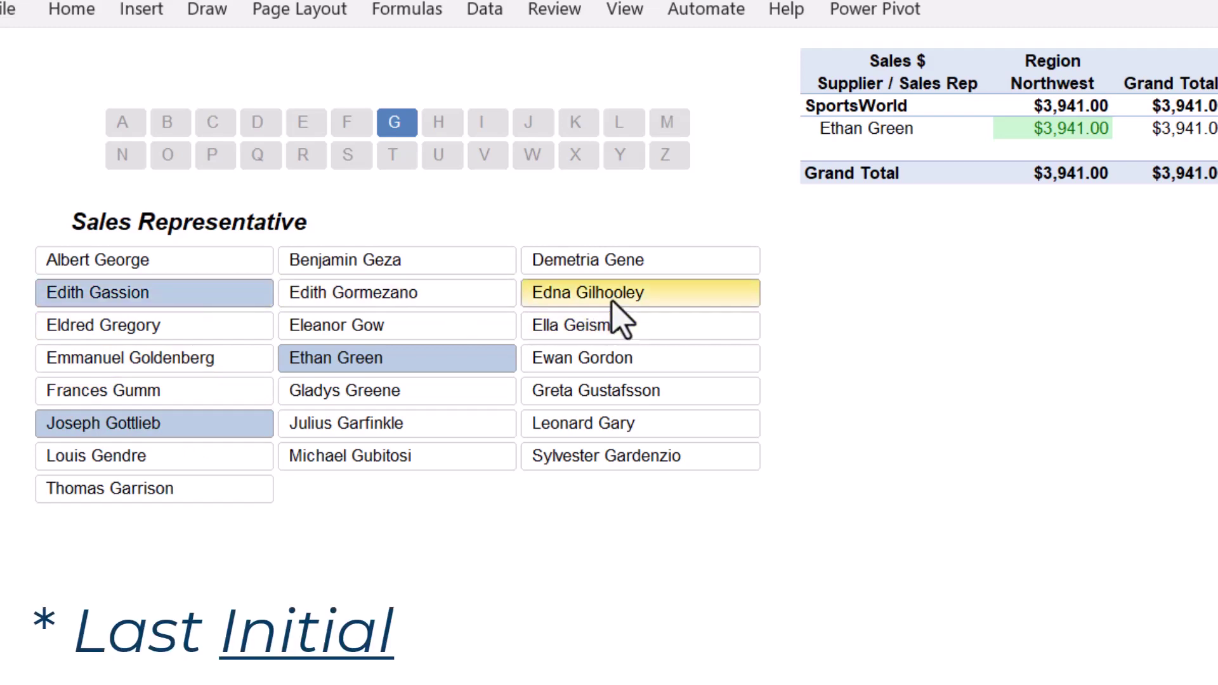
left_click(612, 303, "ctrl")
key("alt+c")
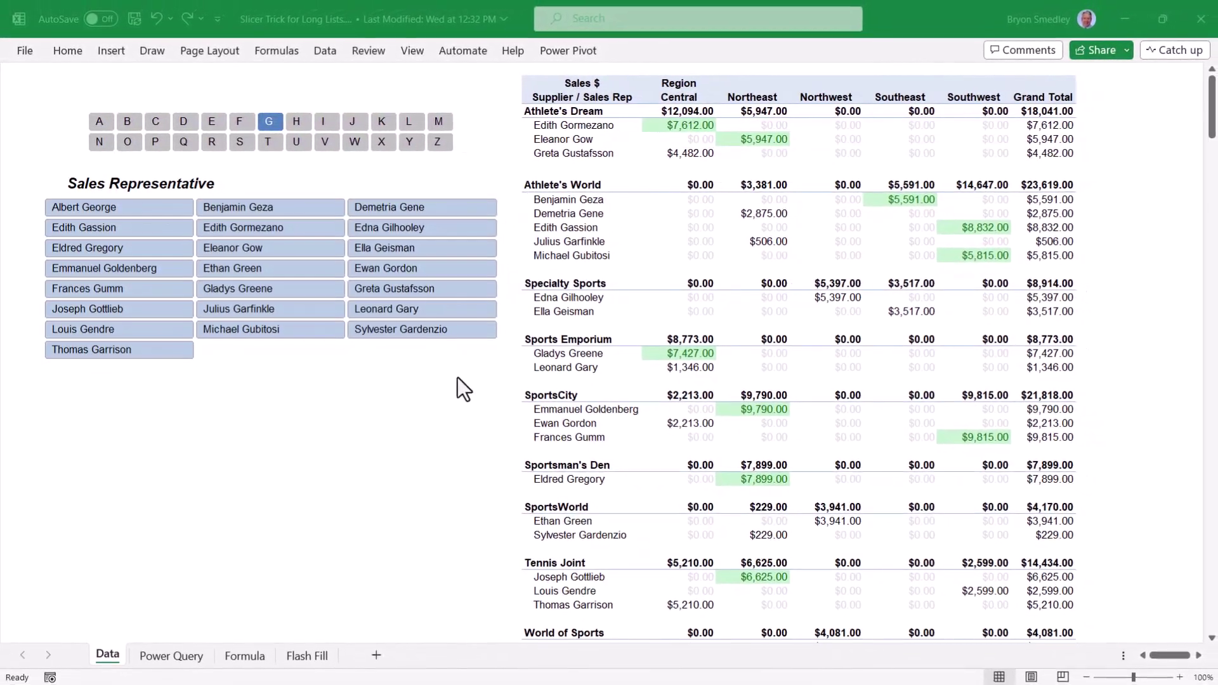
- Add letters V, X and C to the letter slicer and narrow the pivot to three reps
left_click(325, 141, "ctrl")
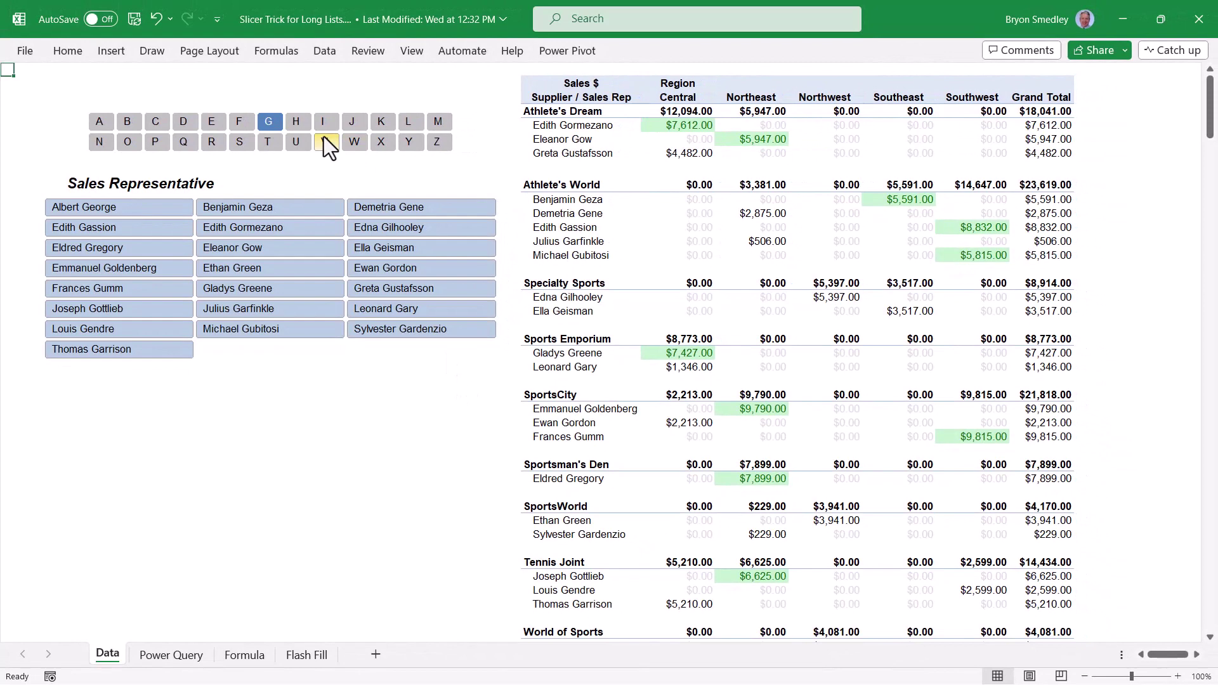
left_click(379, 141, "ctrl")
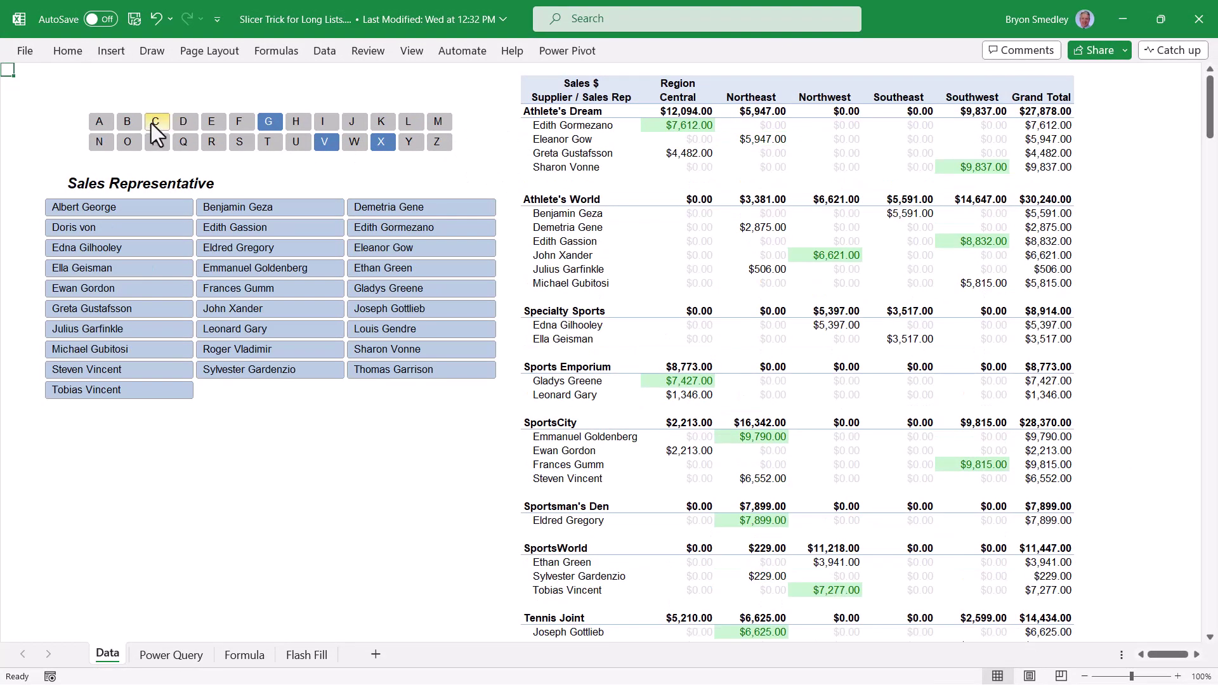
left_click(152, 123, "ctrl")
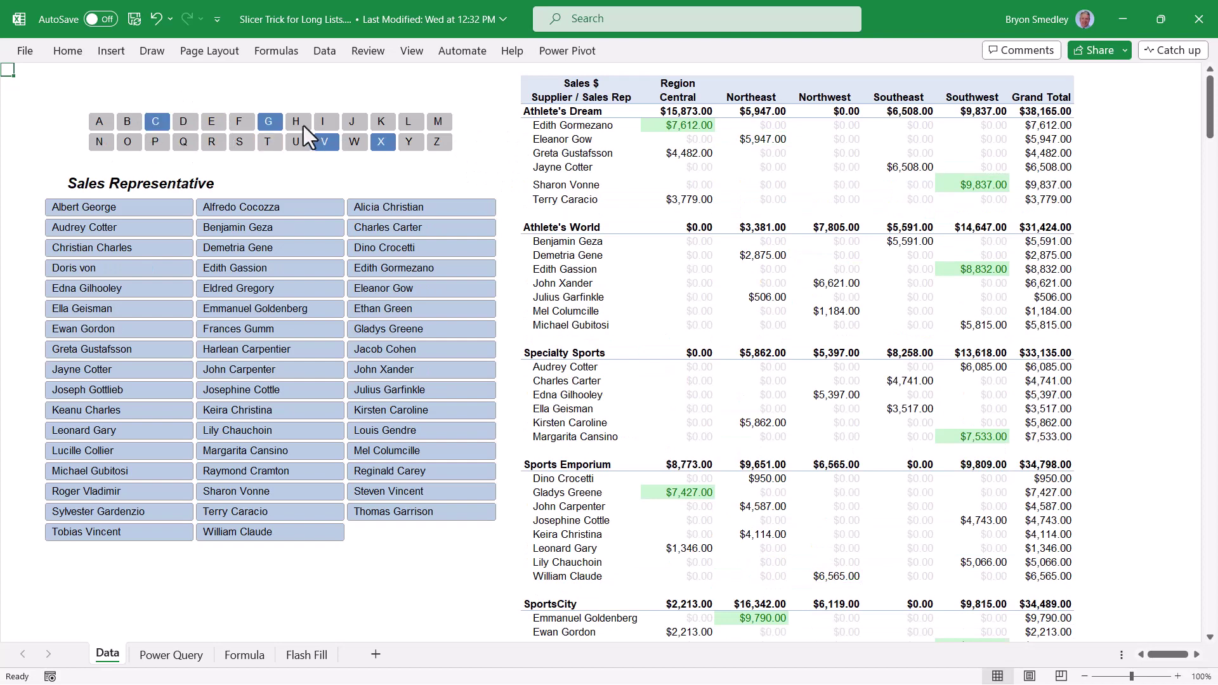
left_click(122, 244)
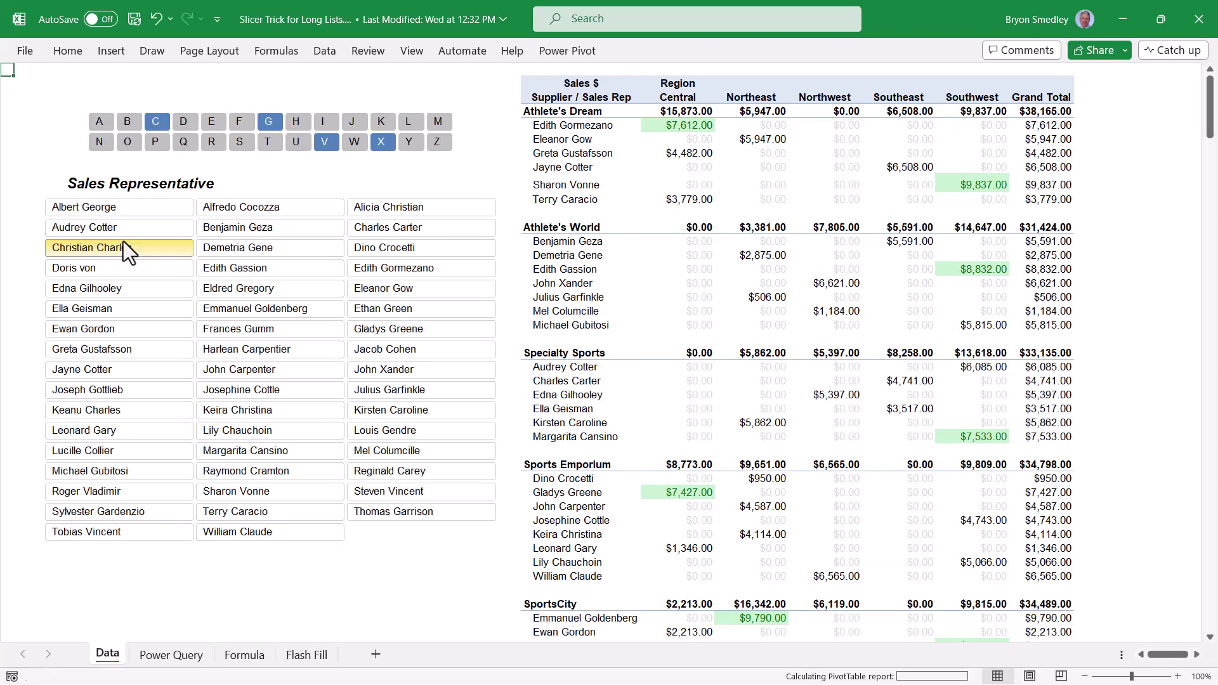
left_click(395, 390, "ctrl")
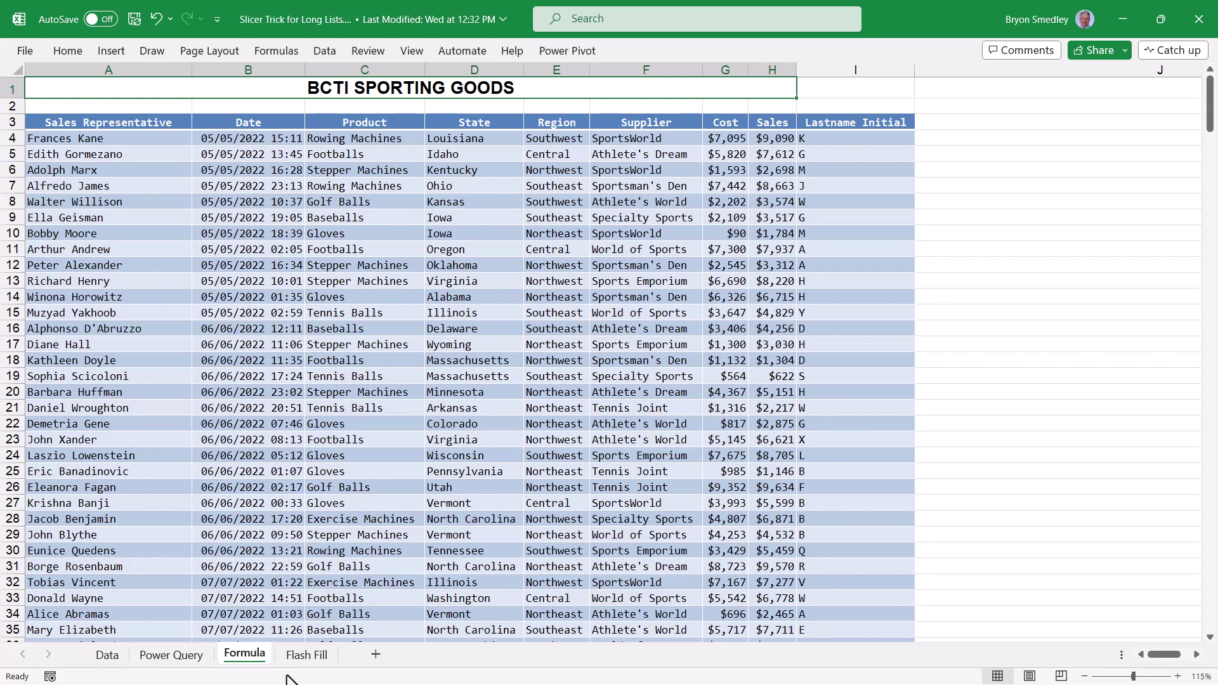
- Flip through the Flash Fill and Formula sheets, ending on the Power Query sheet
left_click(318, 661)
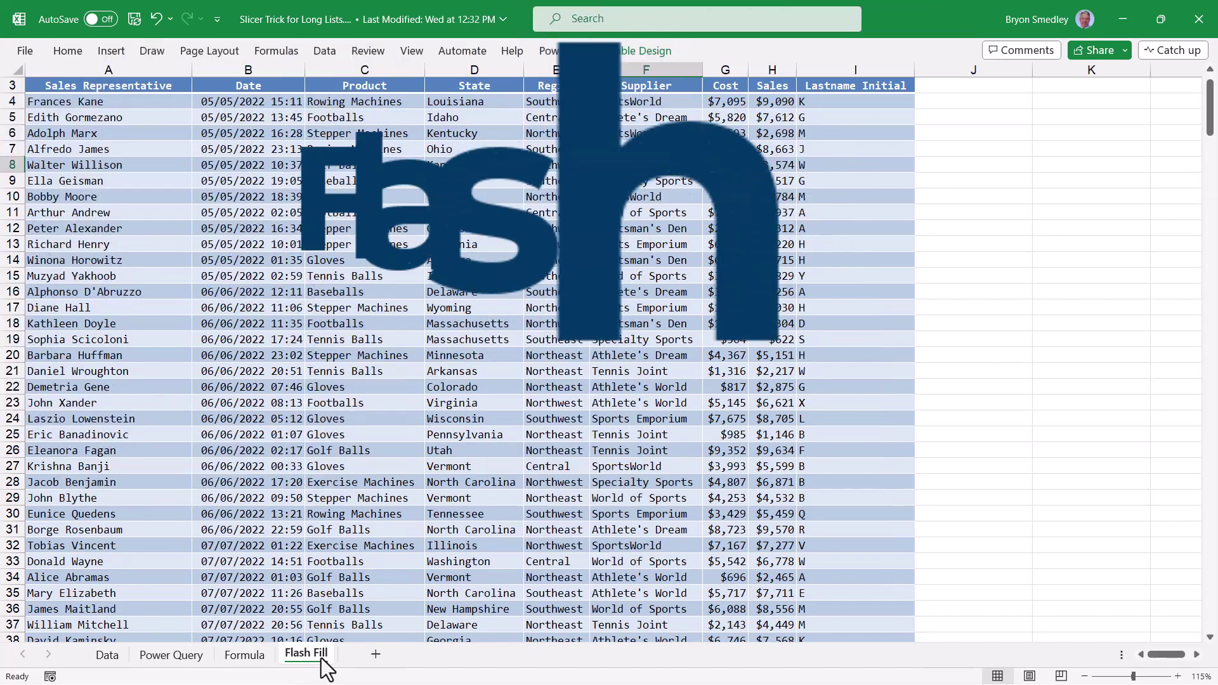
left_click(250, 658)
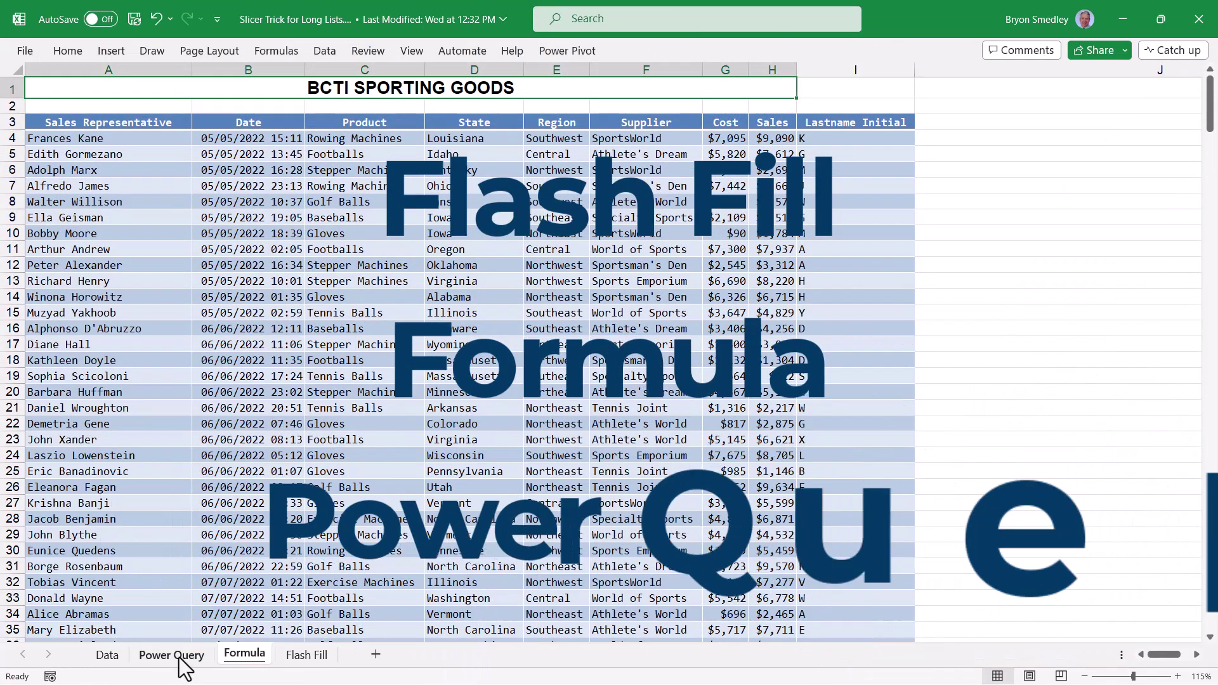
left_click(180, 660)
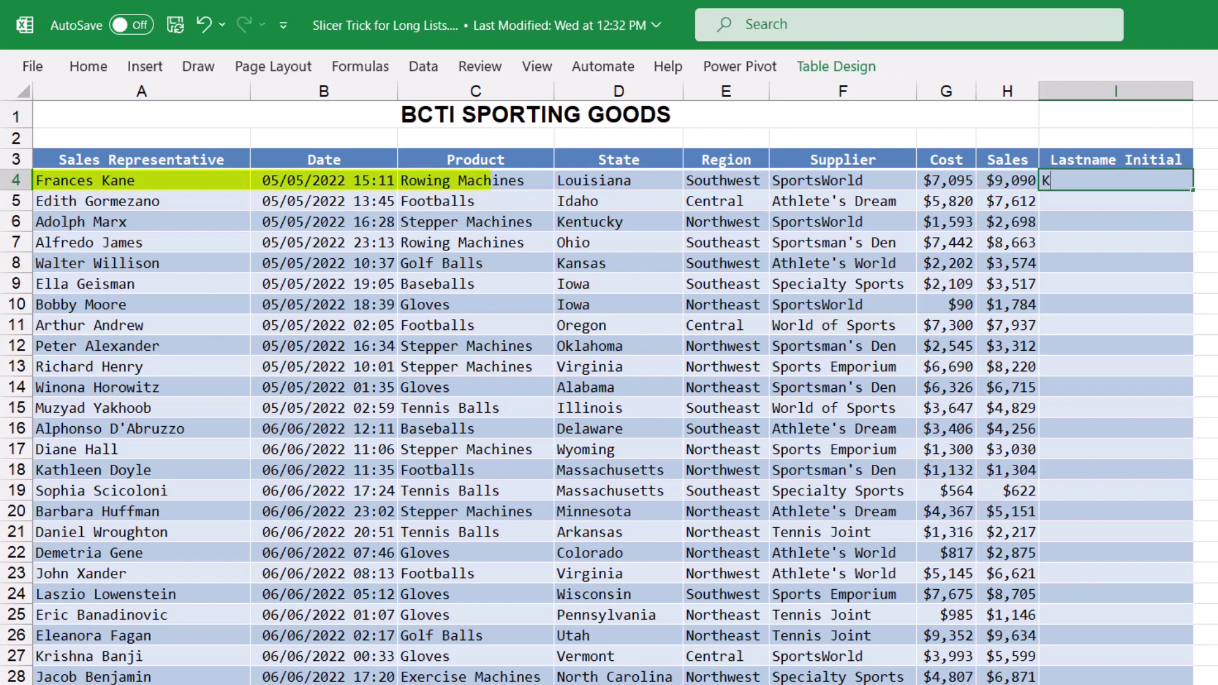
- Enter K in I4 and Flash Fill the remaining last-name initials down the column
type("K")
key("Return")
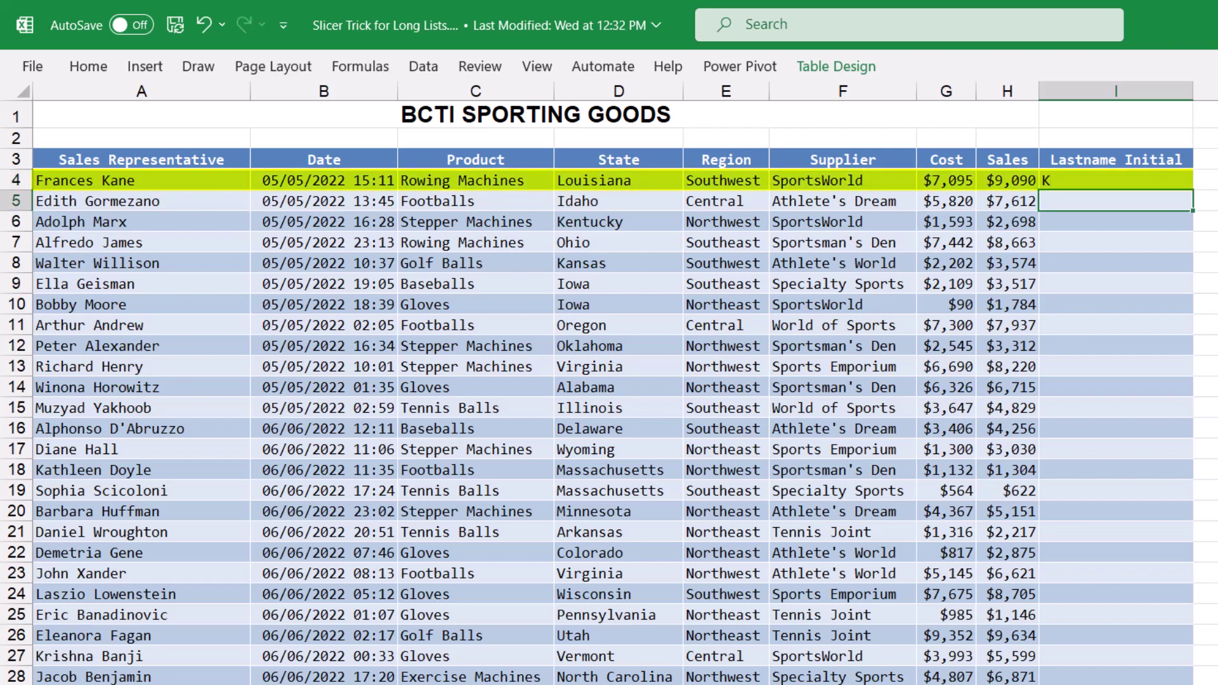
key("ctrl+e")
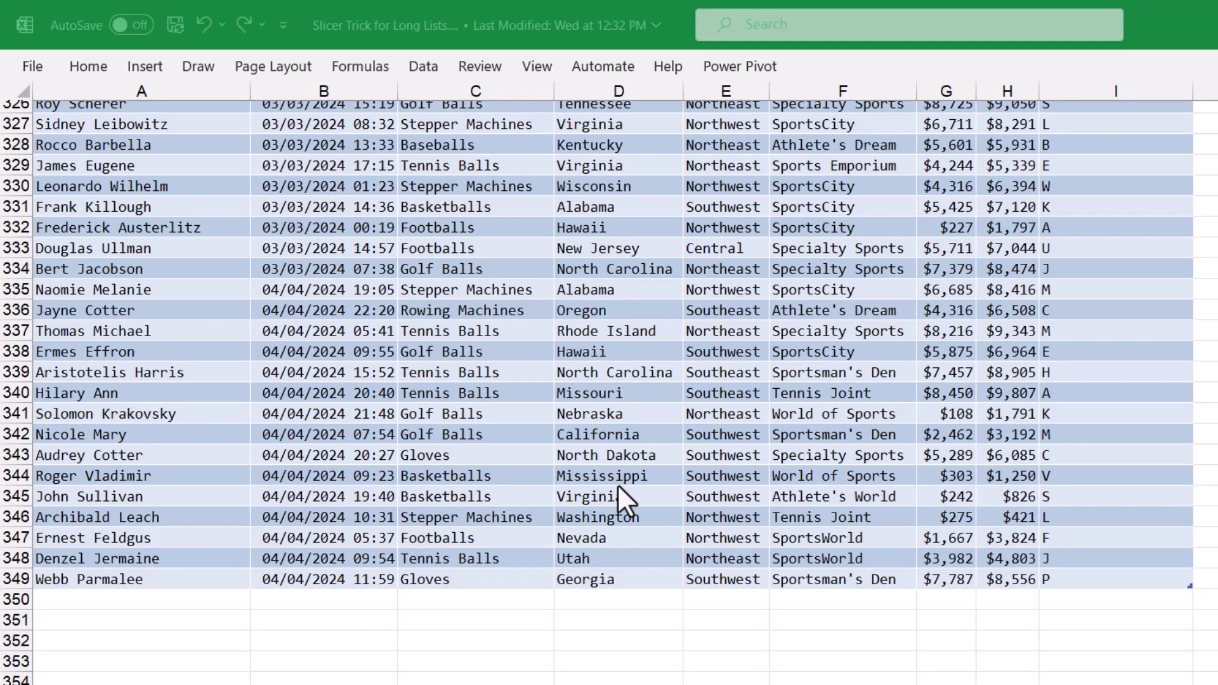
- Enter a new sales rep's full name in row 350 below the table
left_click(127, 603)
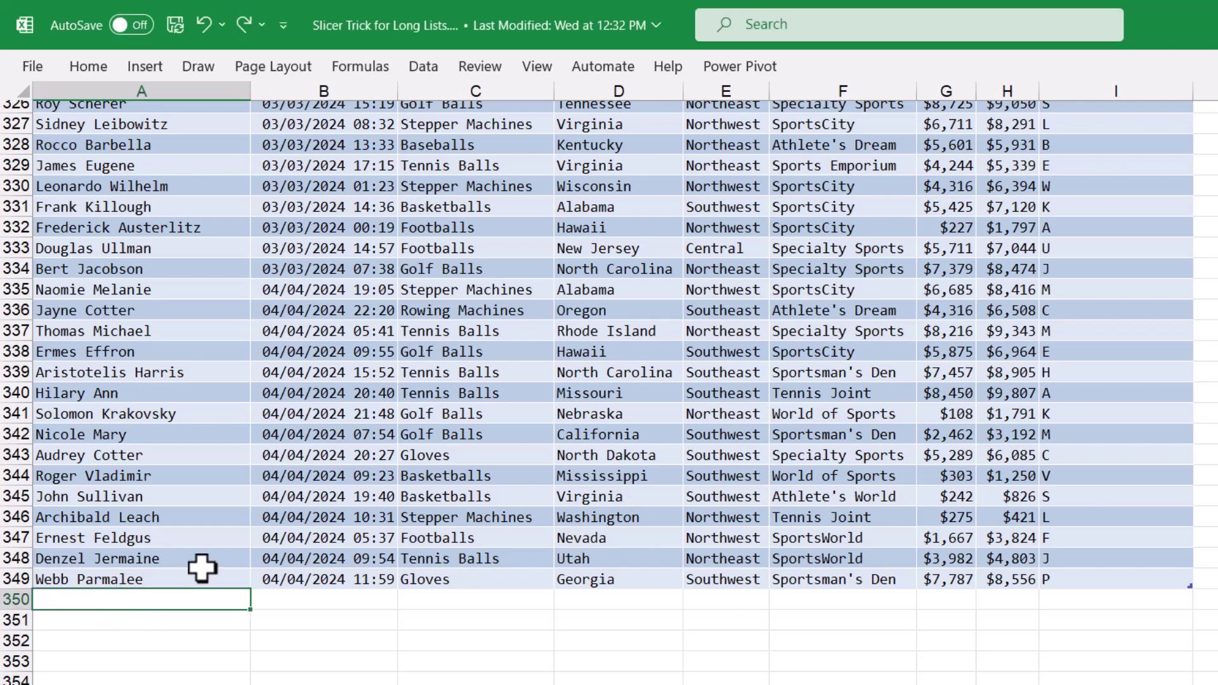
type("Fred Smith")
key("Return")
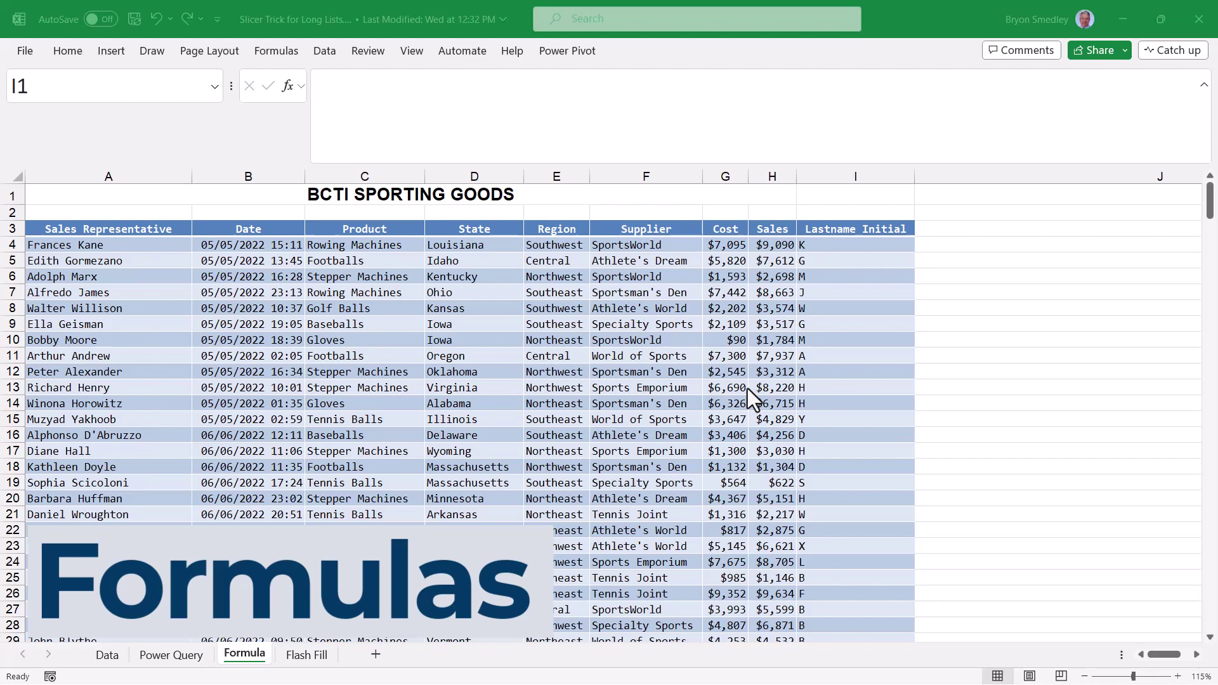
- Check the MID/FIND formula in I4, then change A4's surname to one starting with S
key("Down")
key("Down")
key("Down")
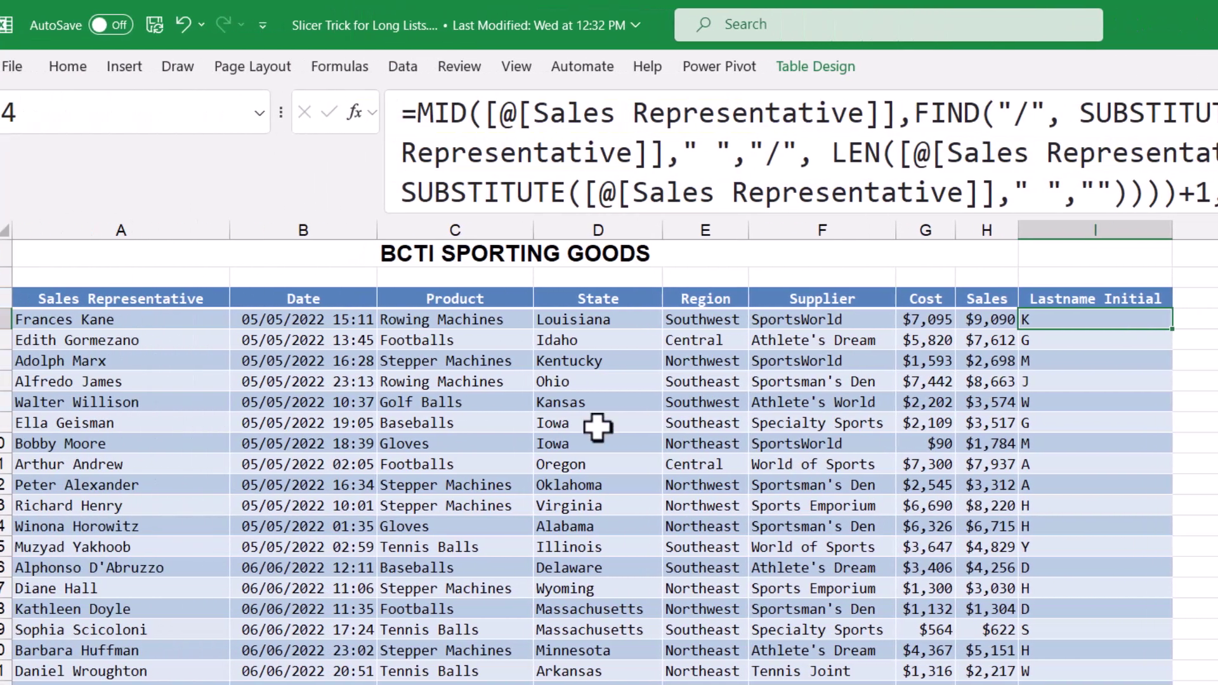
key("ctrl+Left")
double_click(125, 319)
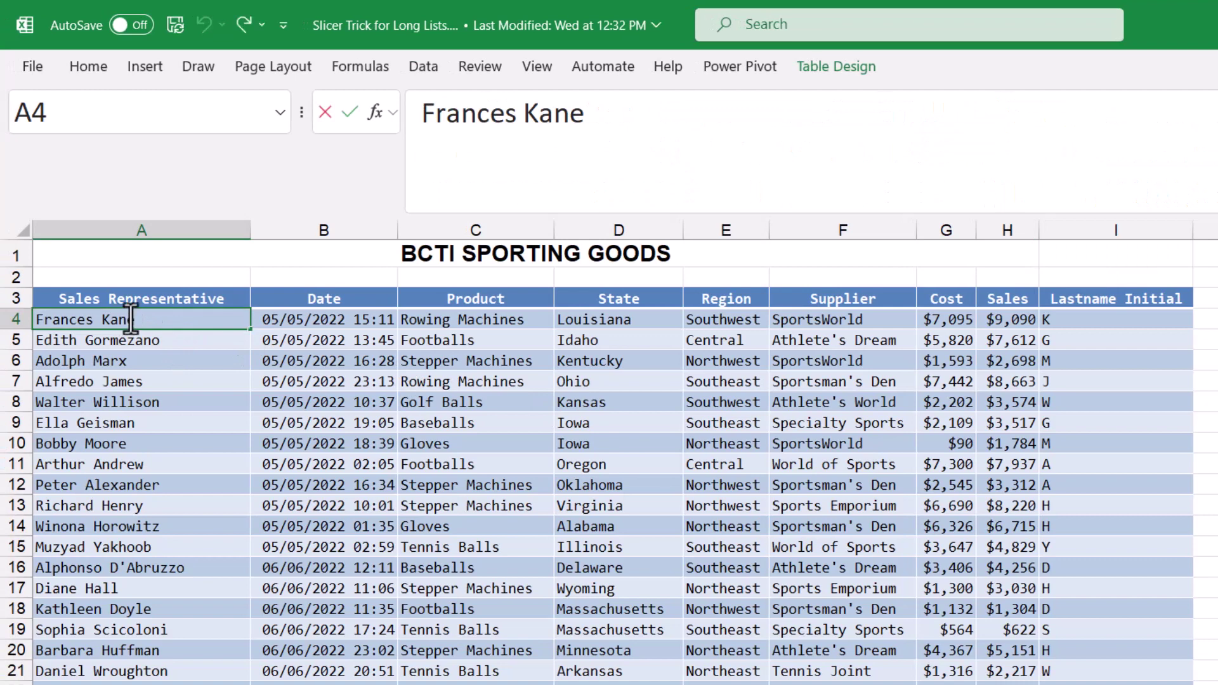
type("Smith")
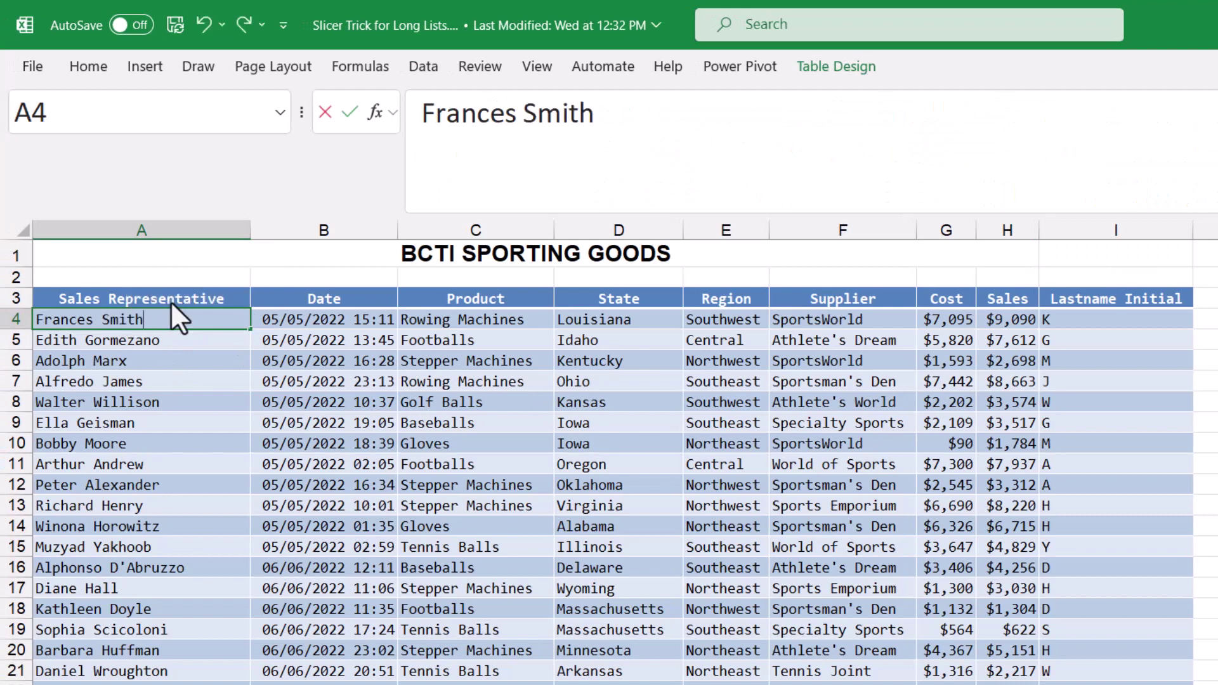
key("Return")
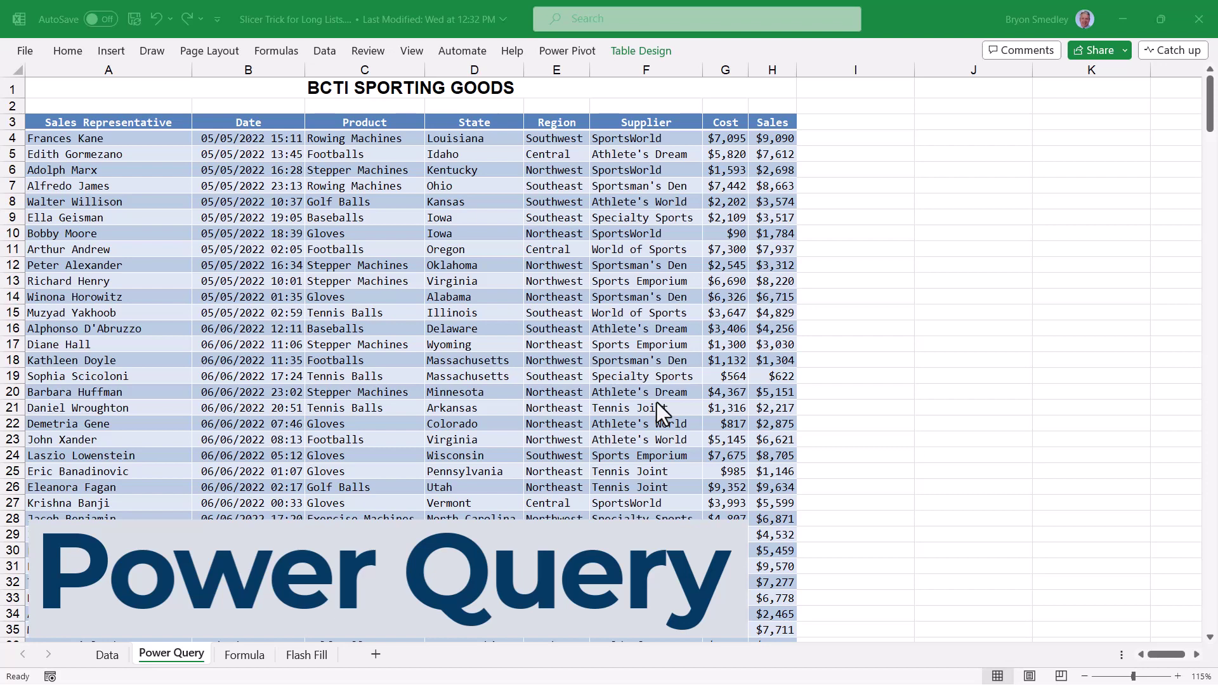
- Load the sales table into Power Query with Data > From Table/Range
left_click(660, 413)
left_click(324, 52)
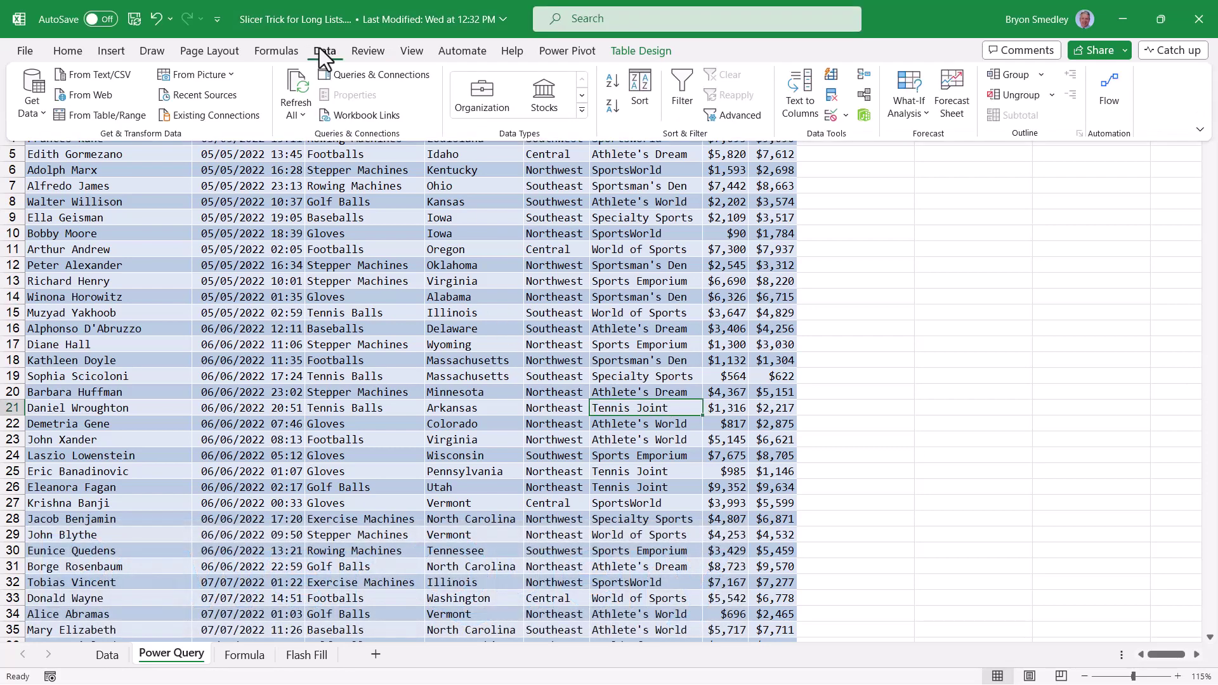
left_click(76, 114)
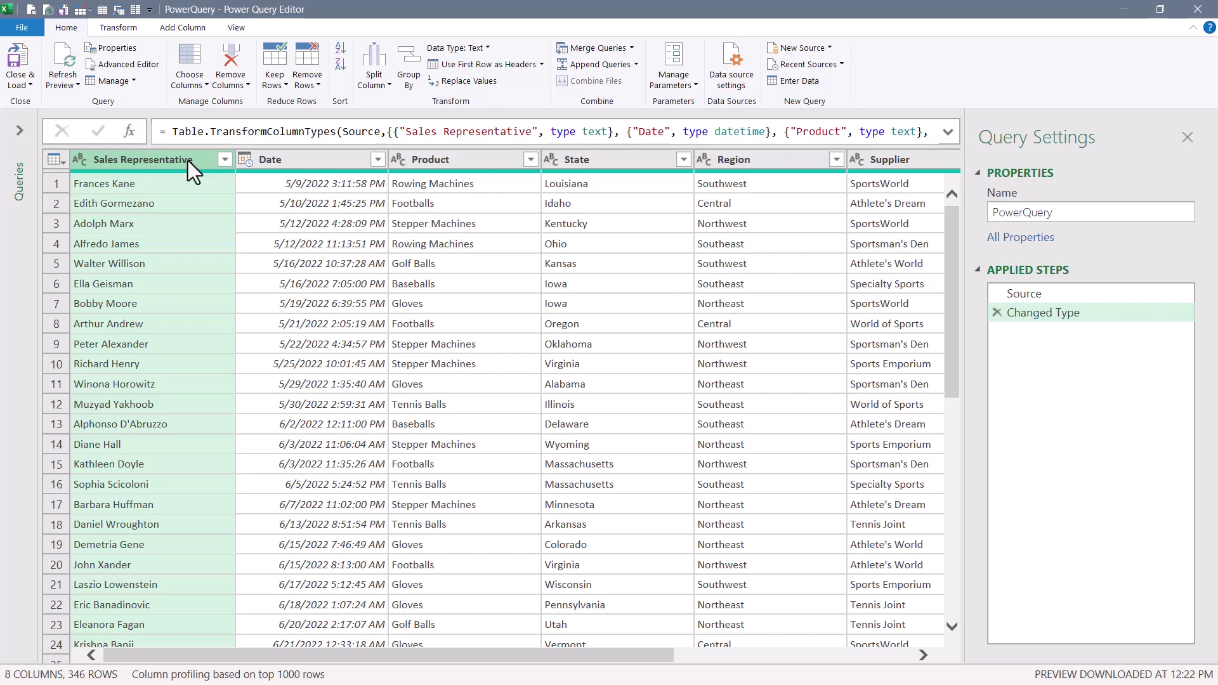
- Add a Text After Delimiter column split on a space, then select the new column
left_click(181, 27)
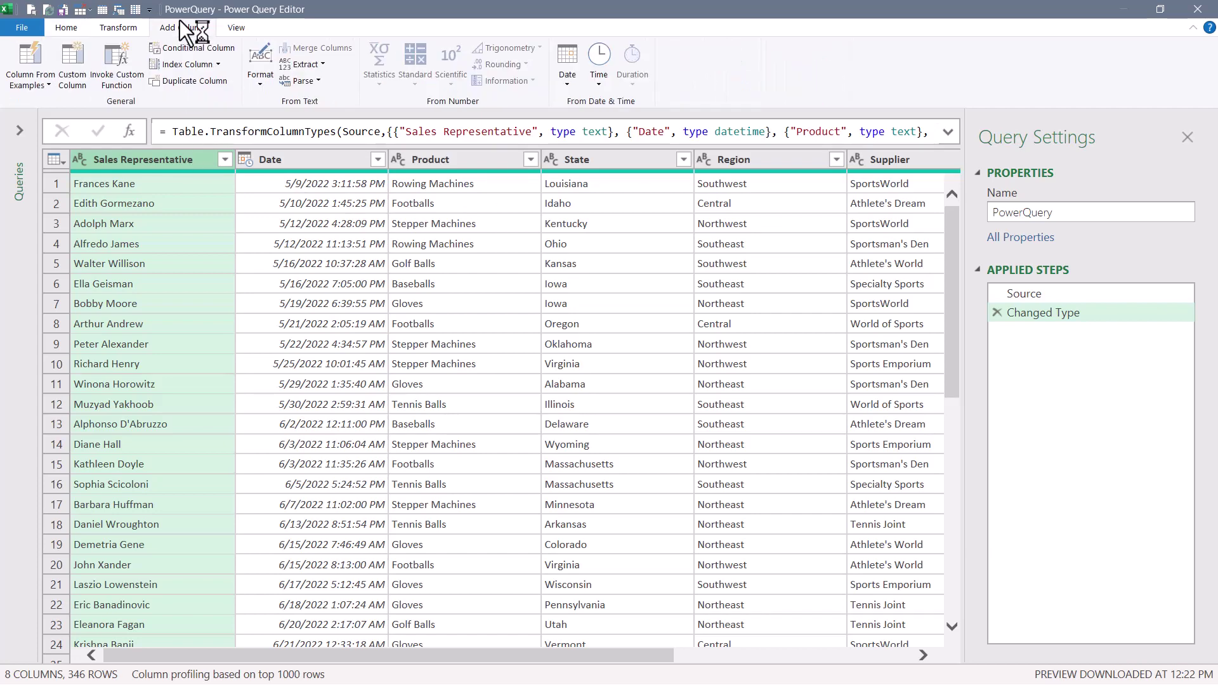
left_click(299, 63)
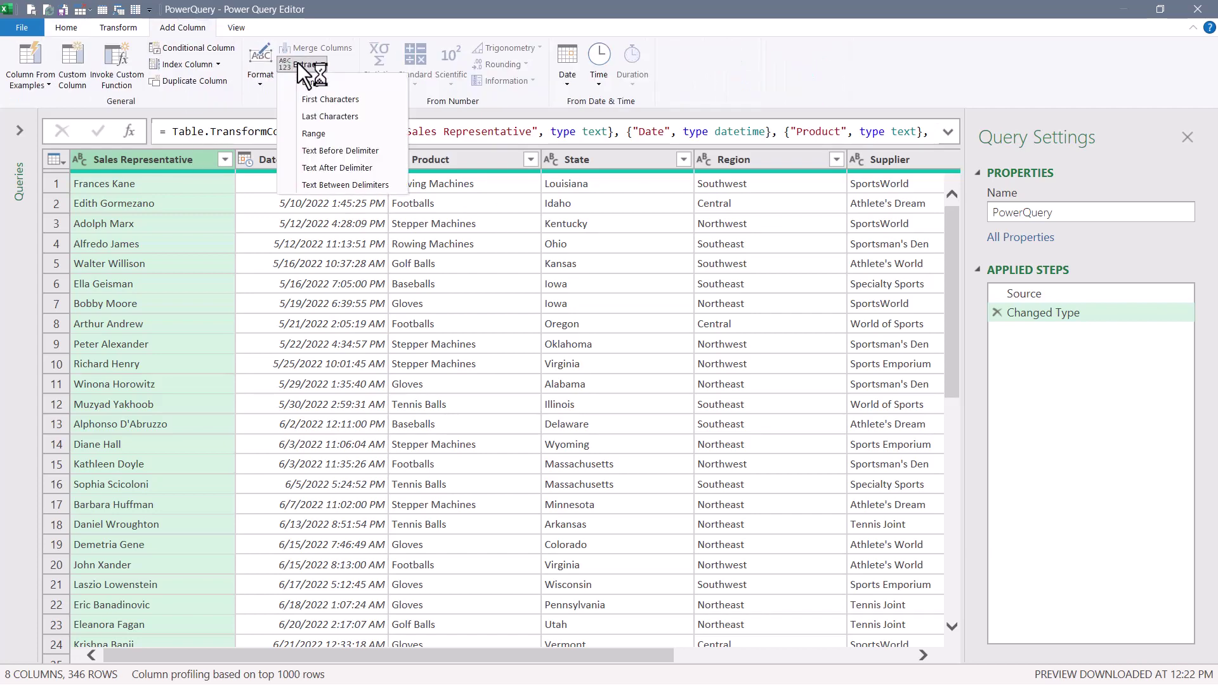
left_click(367, 166)
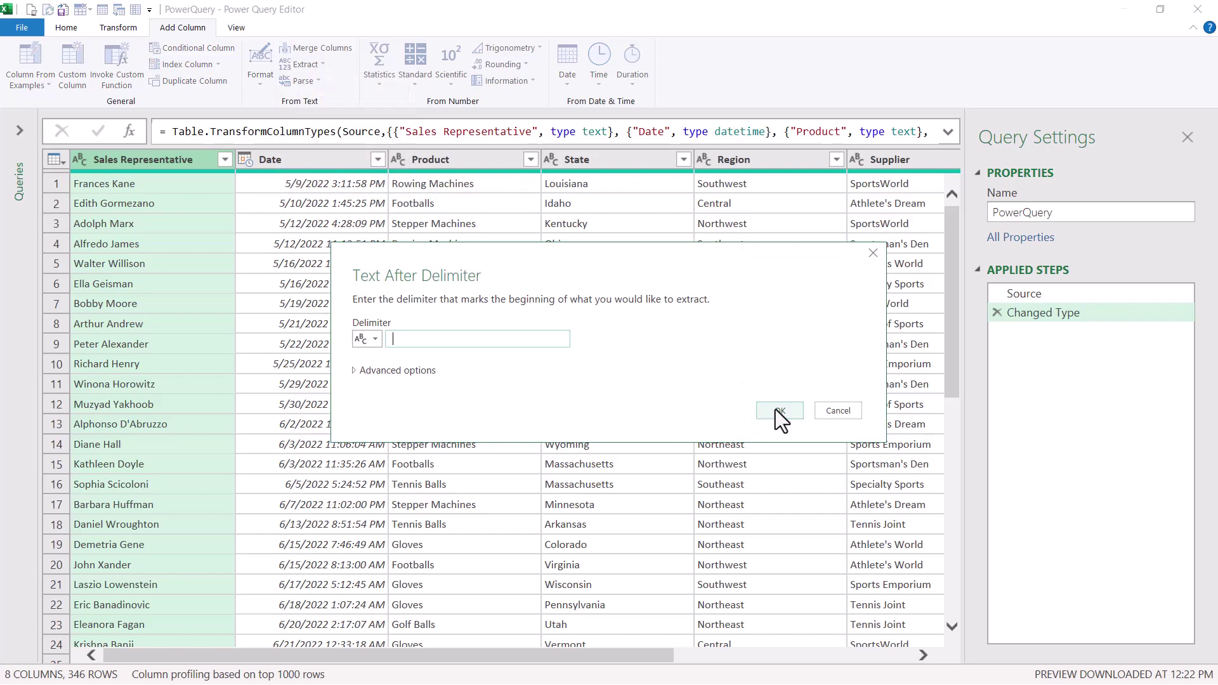
left_click(779, 411)
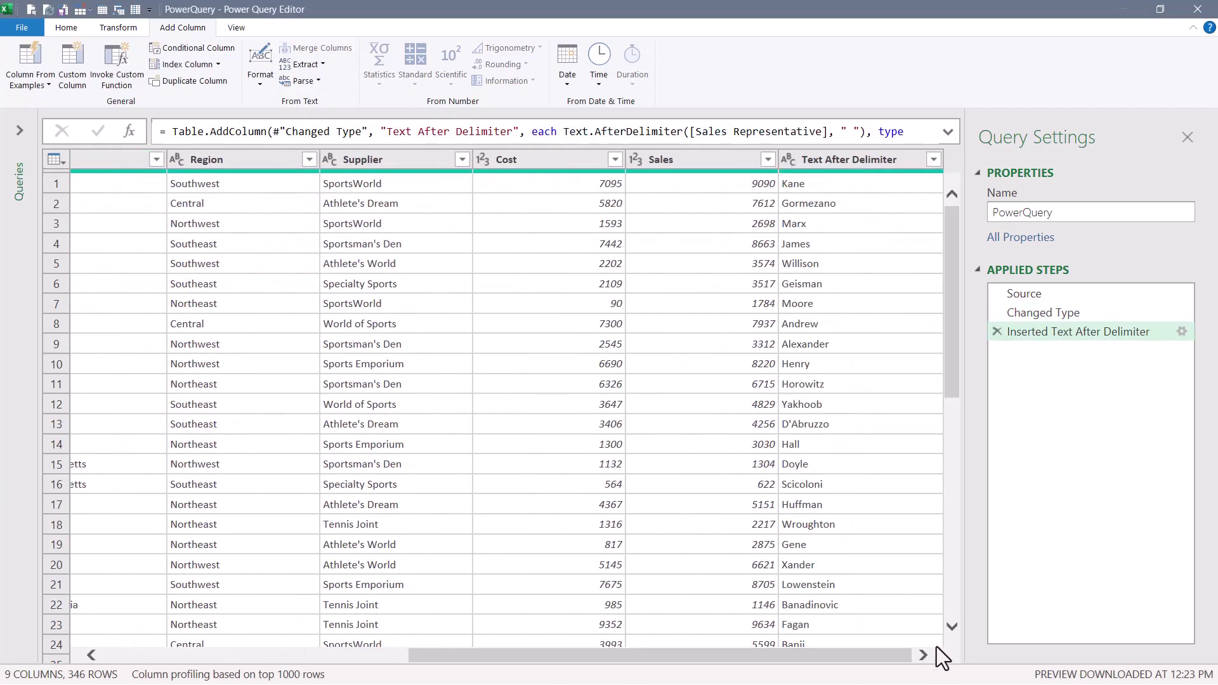
left_click(855, 163)
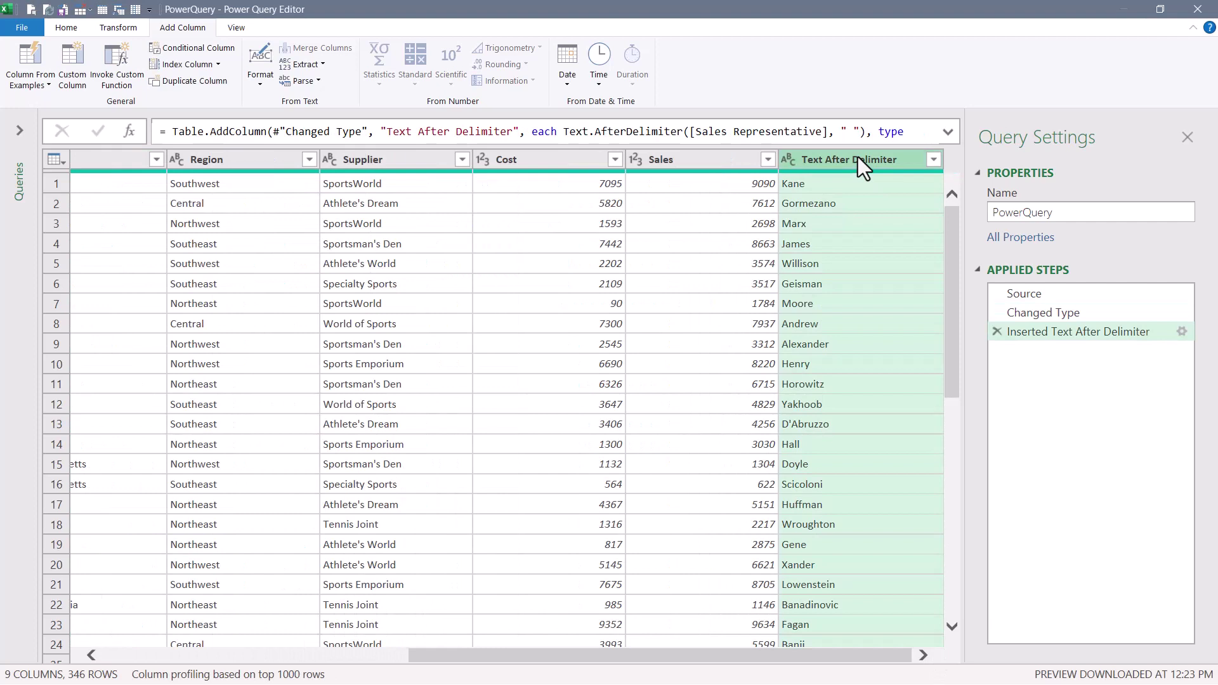
- Trim each surname to its first character using Extract First Characters with count 1
left_click(117, 30)
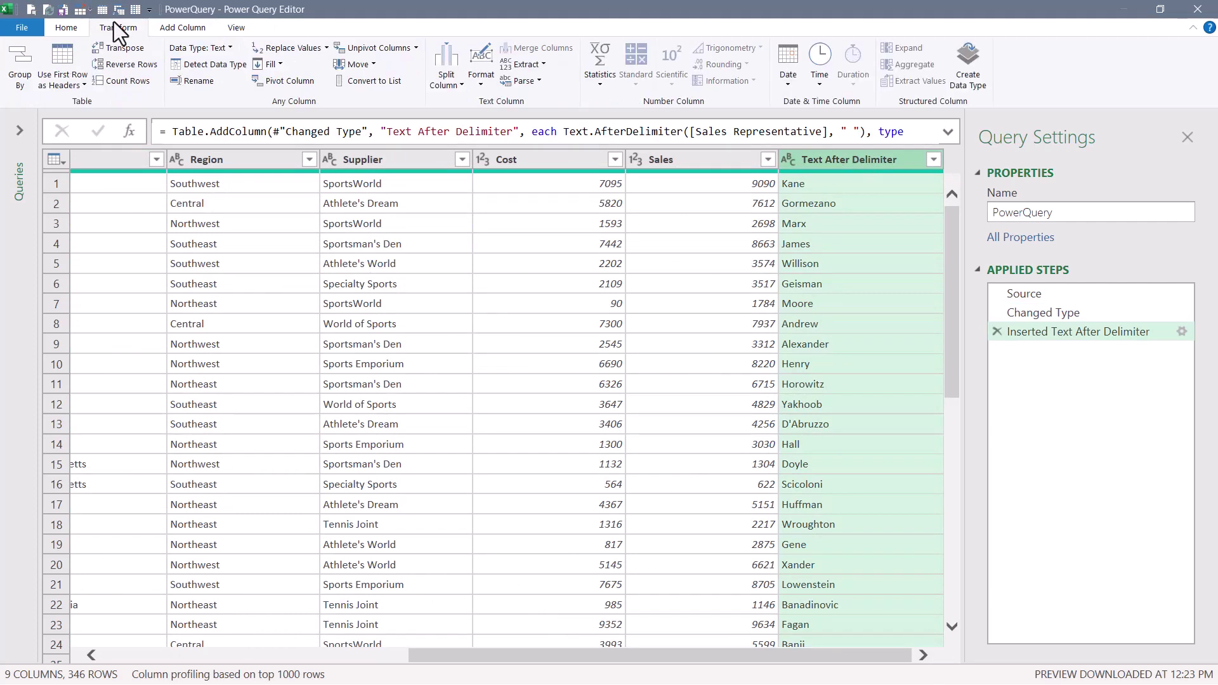
left_click(532, 65)
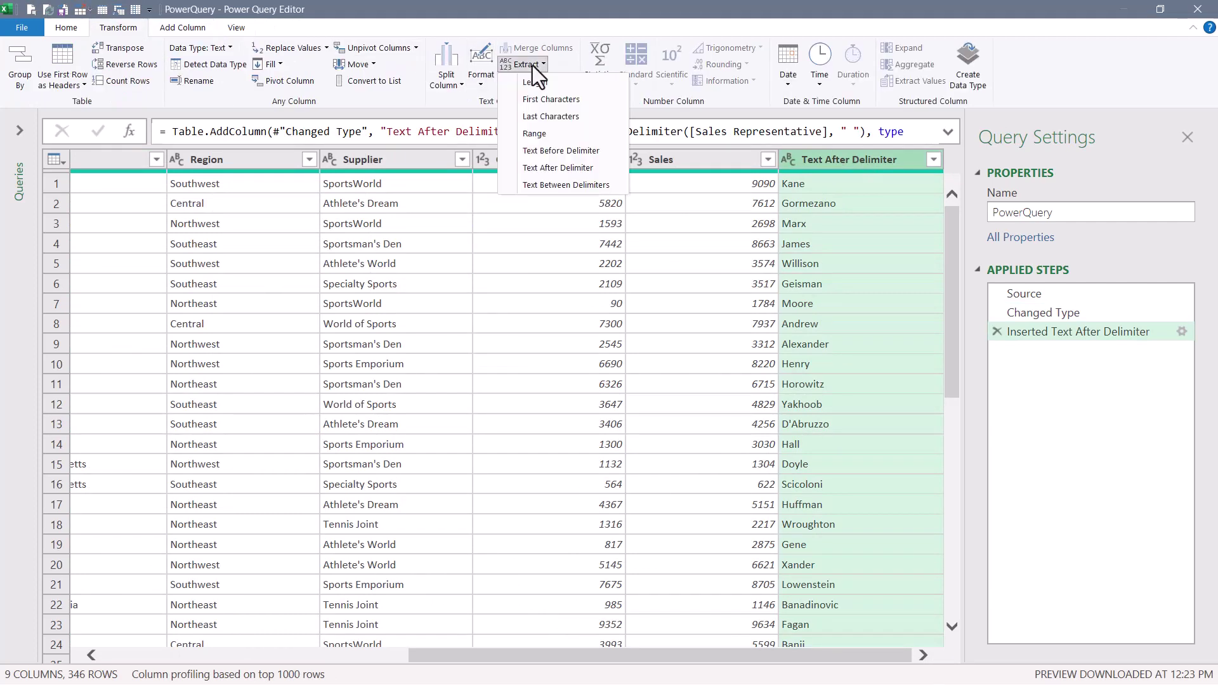
left_click(536, 100)
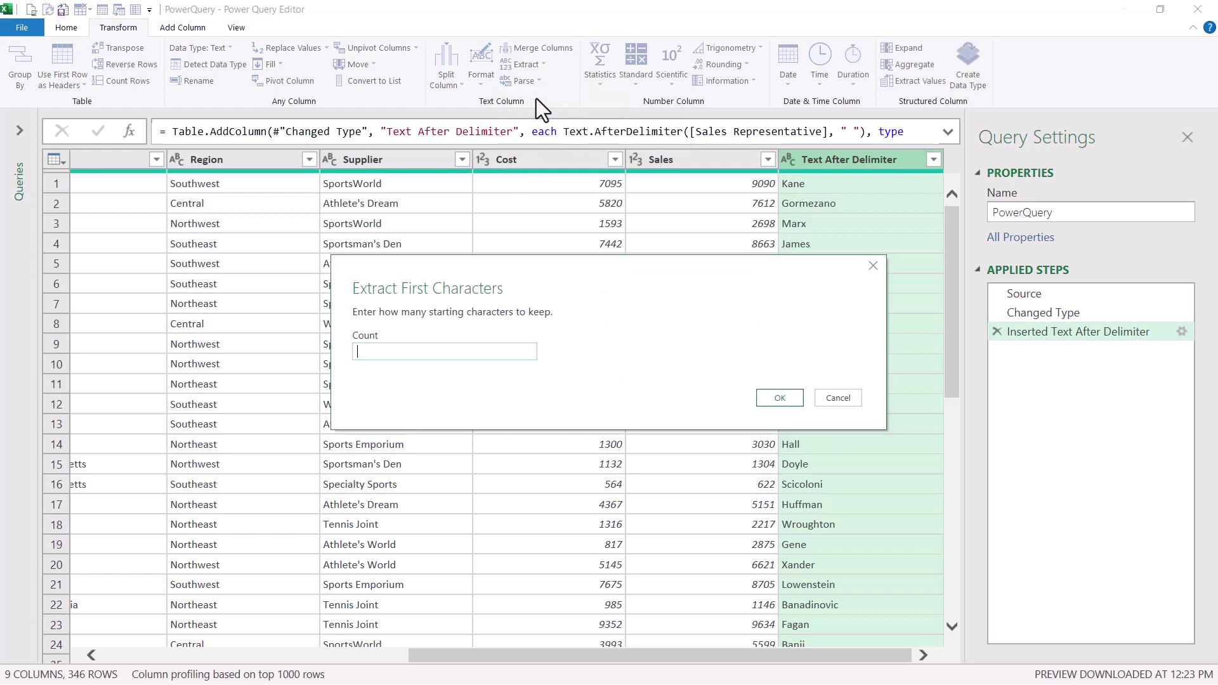
type("1")
key("Return")
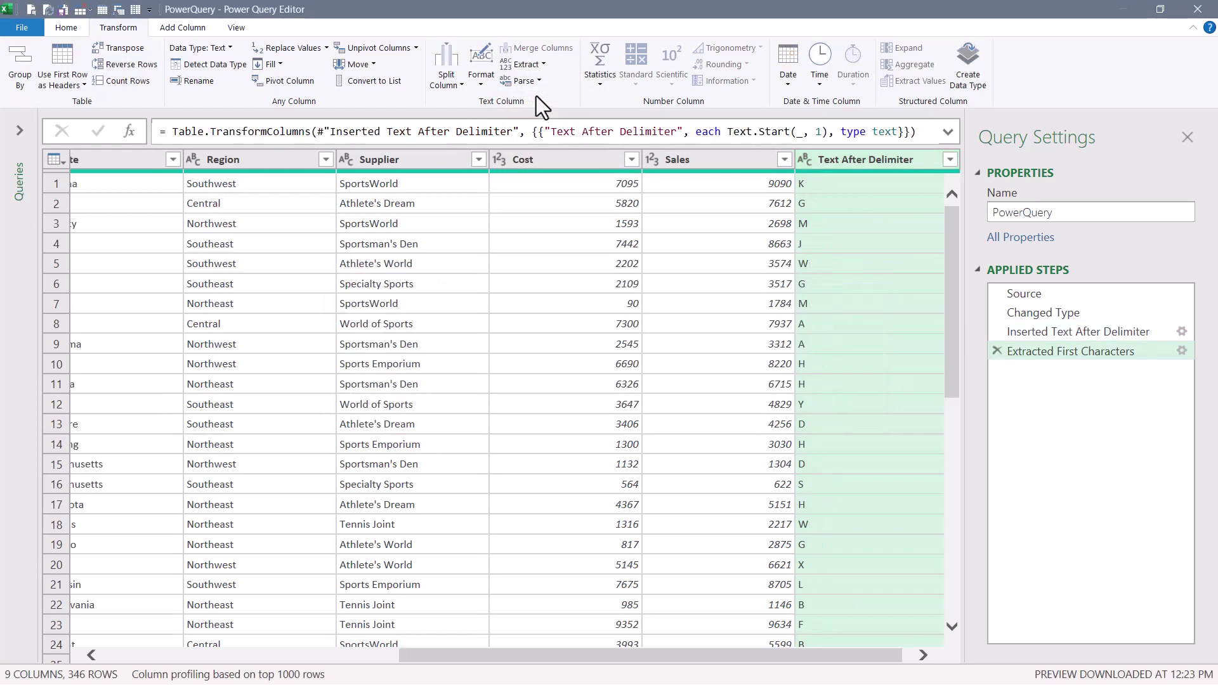
- Rename the extracted column to 'Last Initial'
double_click(871, 160)
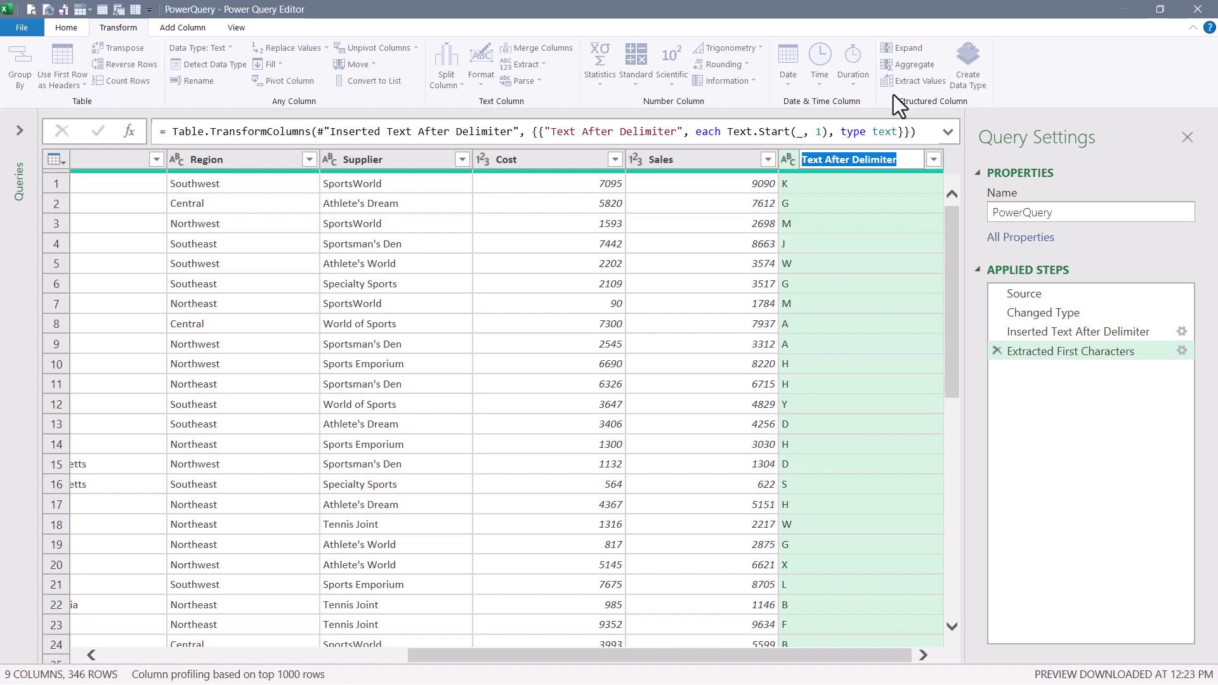
type("Last I")
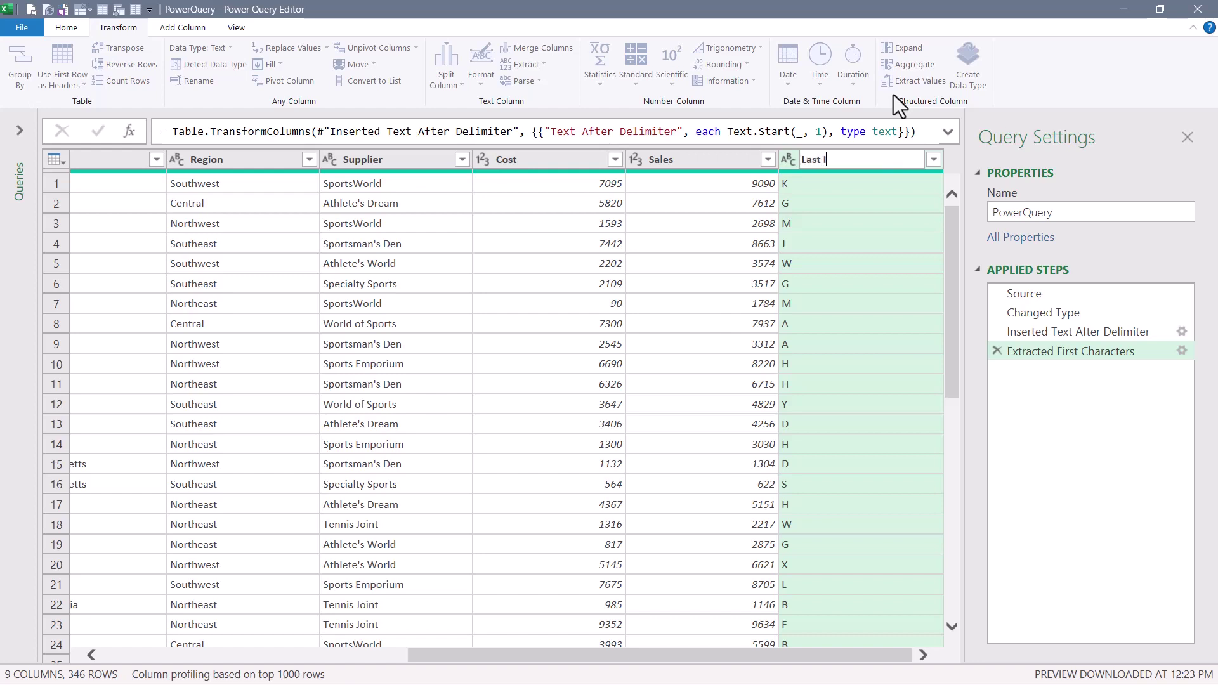
type("nitial")
left_click(66, 27)
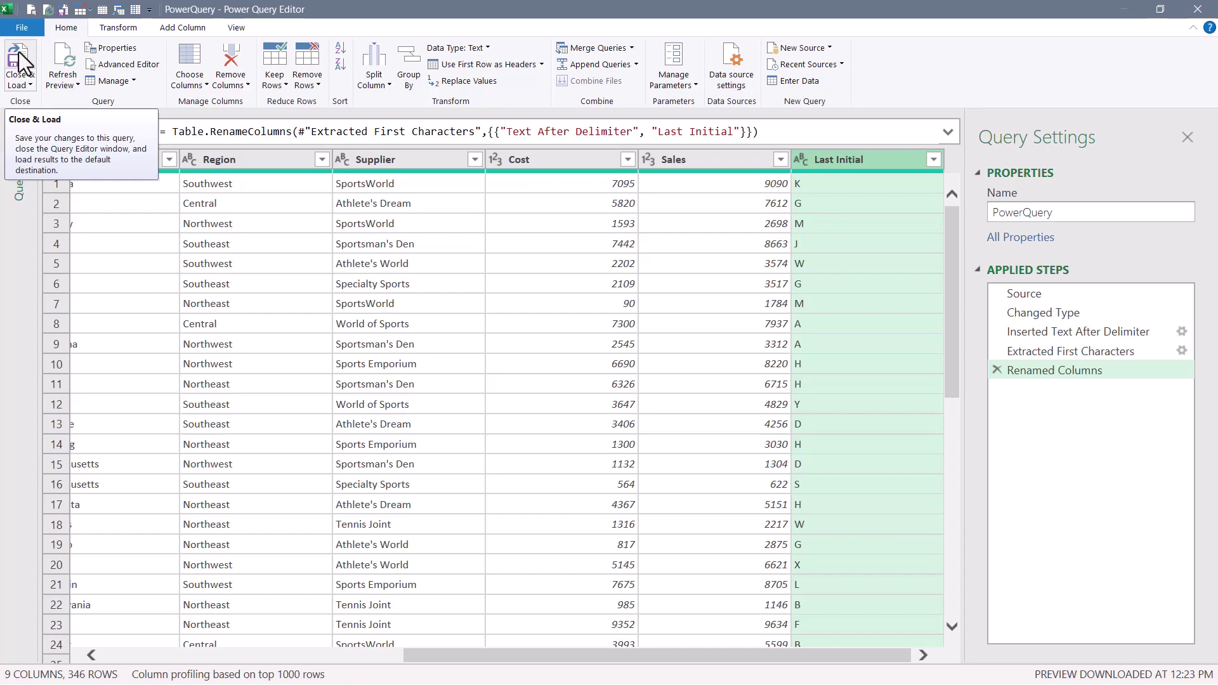
left_click(22, 84)
- Load the query into Excel and place a widened Last Initial slicer above the Sales Representative slicer
left_click(46, 103)
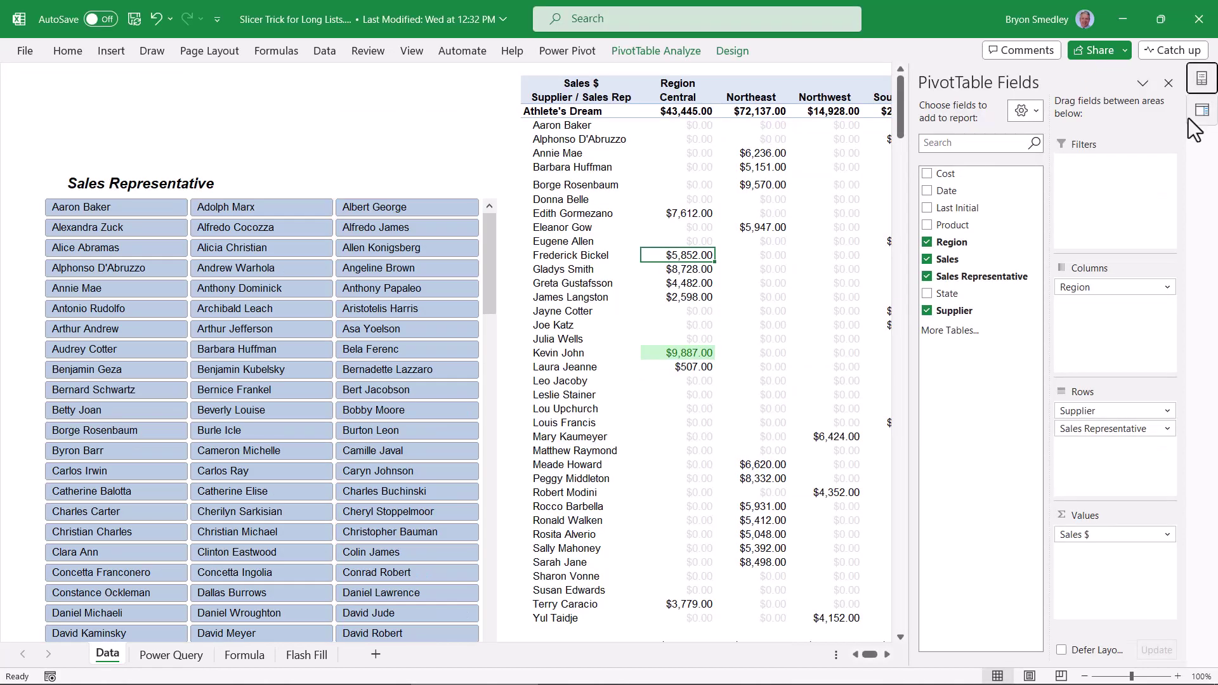
right_click(1000, 207)
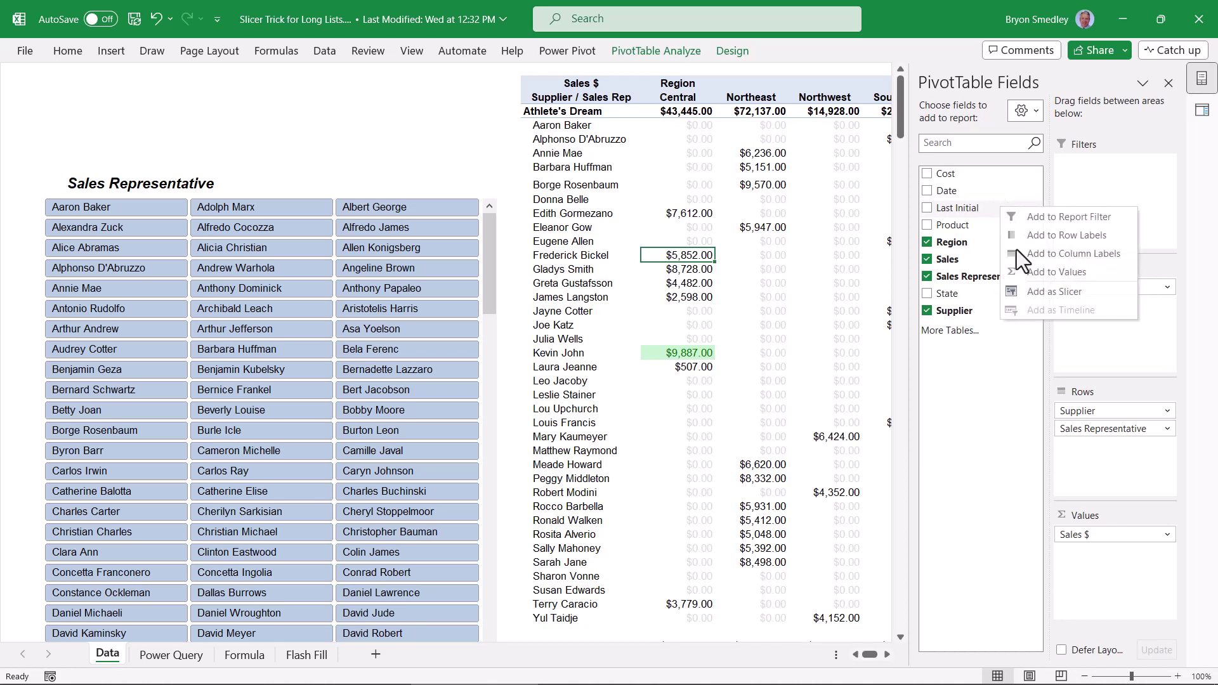
left_click(1040, 295)
left_click_drag(402, 252, 183, 127)
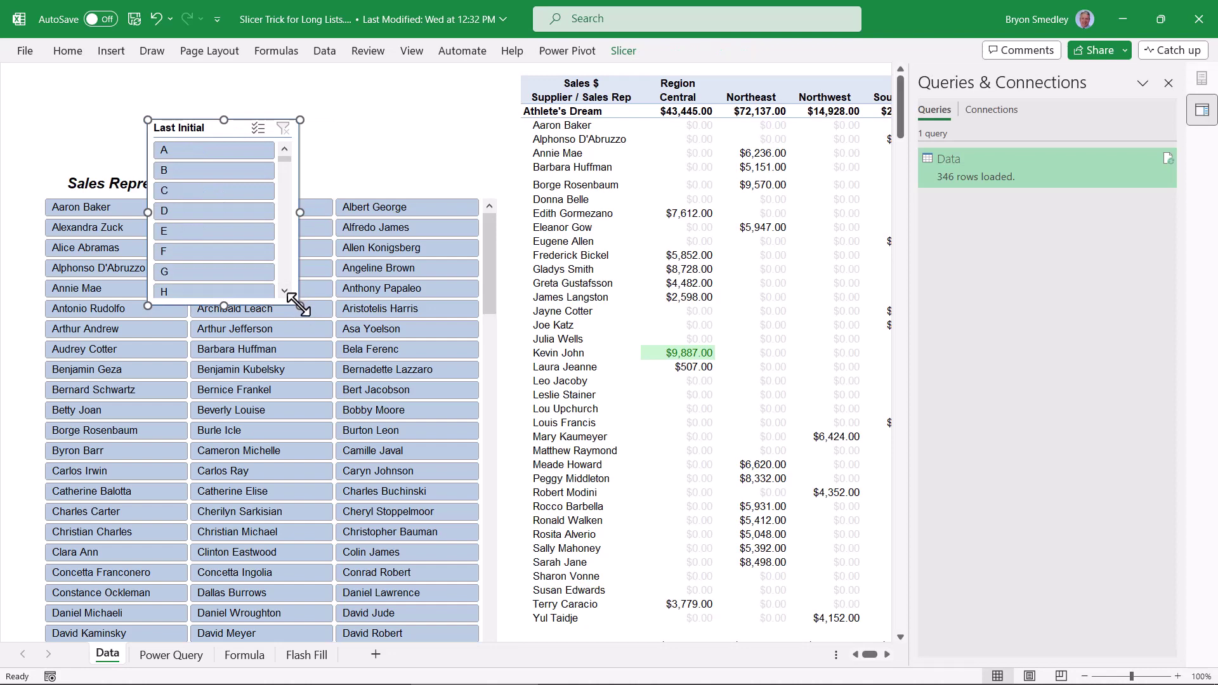
left_click_drag(300, 306, 477, 187)
left_click_drag(408, 131, 345, 89)
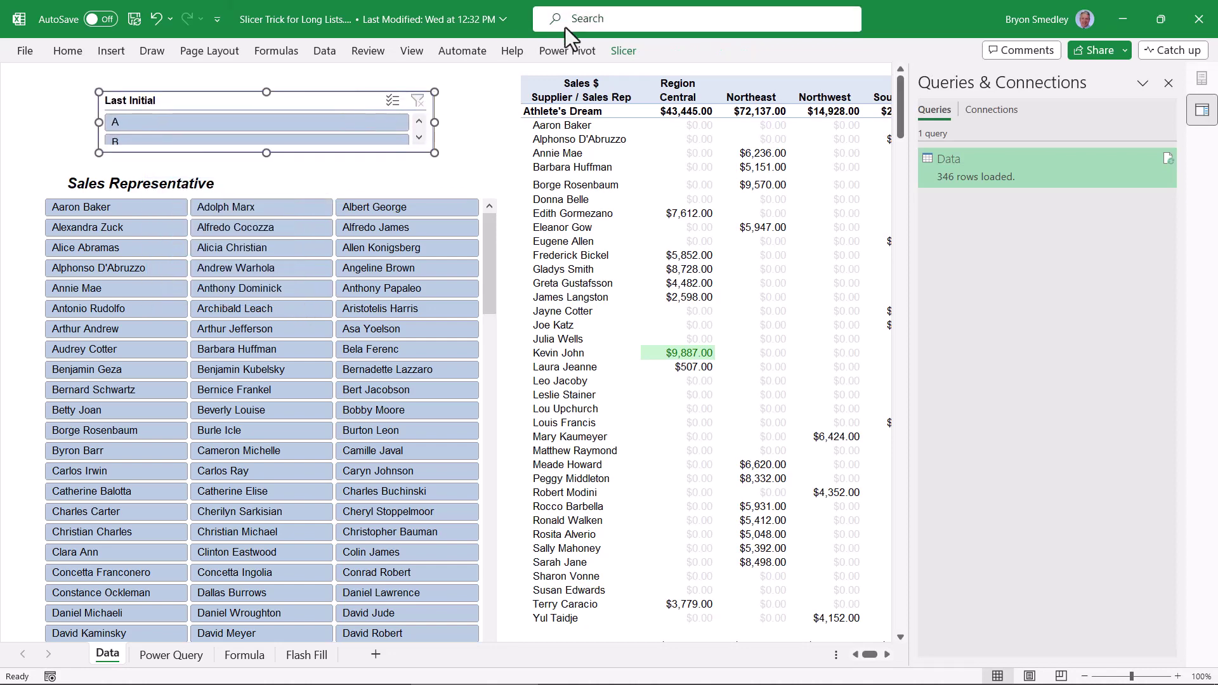
- Raise the Last Initial slicer's column count so the A–Z letters fit in two rows
left_click(624, 50)
left_click(875, 69)
left_click(875, 69)
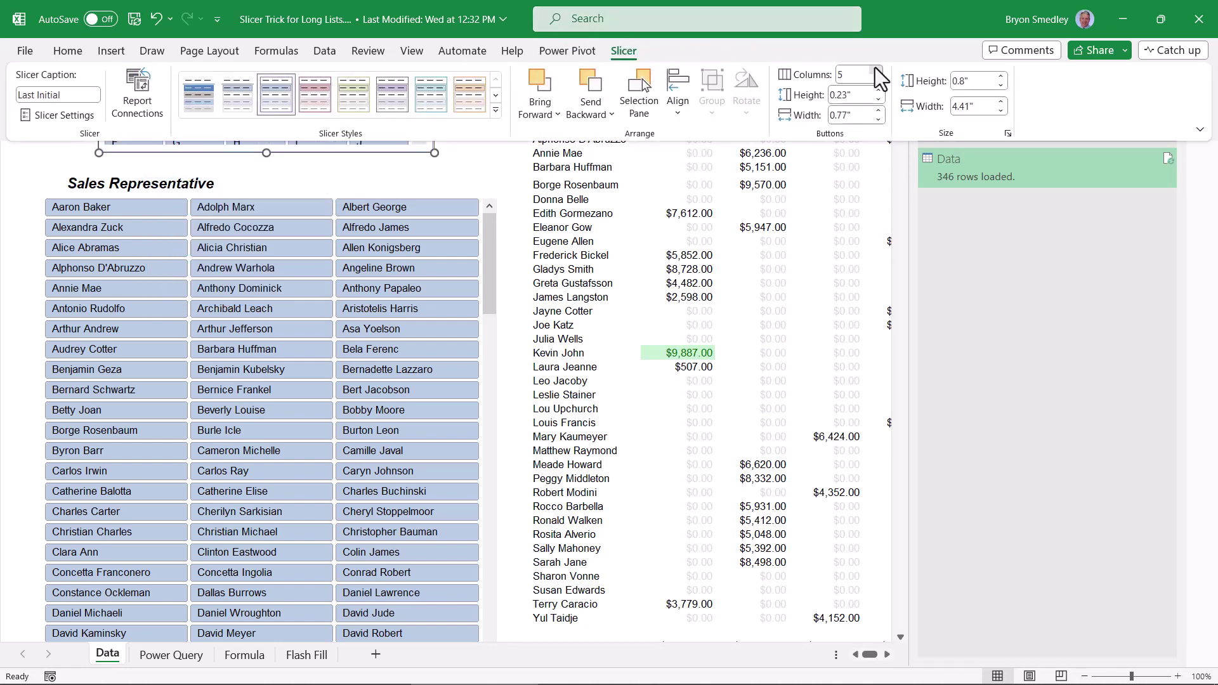
left_click(876, 70)
key("Escape")
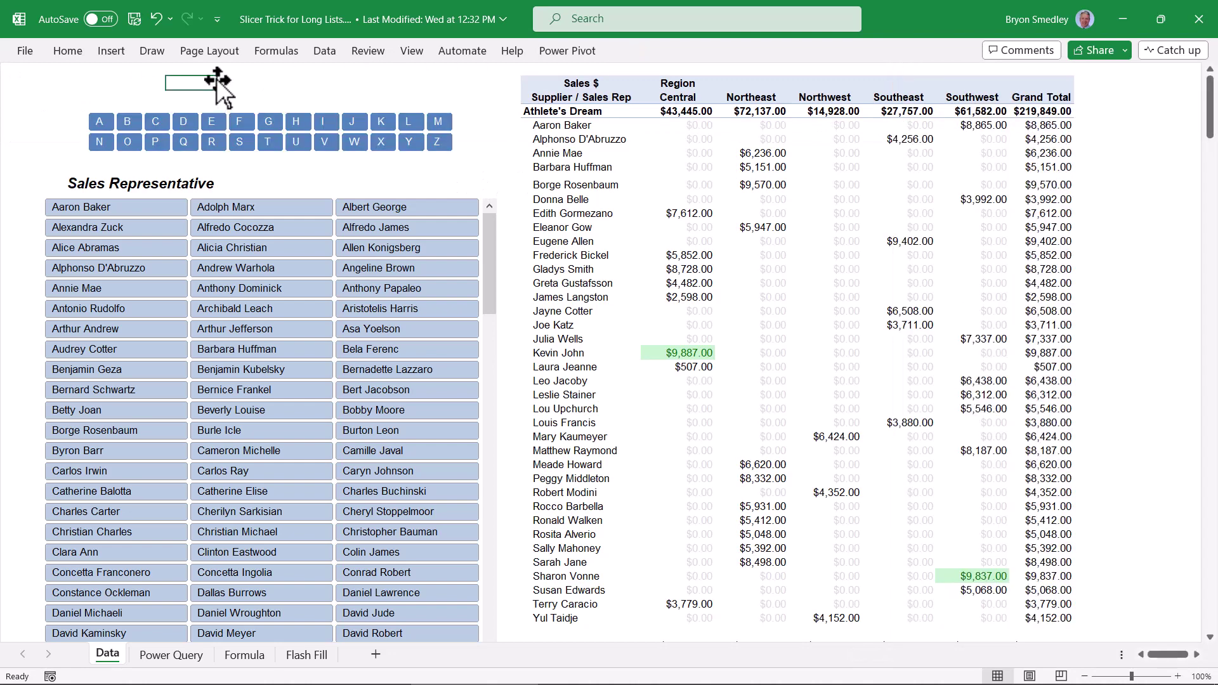
- Try the R, W and D letters in the Last Initial slicer, then leave it on B
left_click(212, 142)
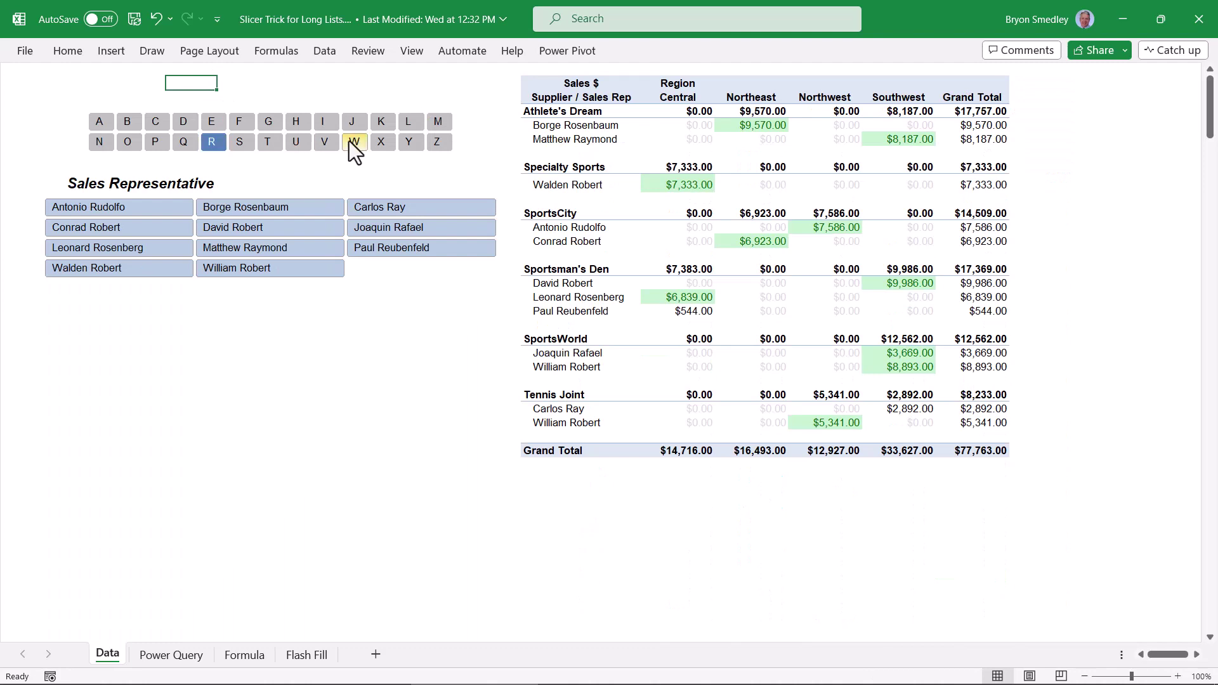
left_click(350, 141)
left_click(186, 122)
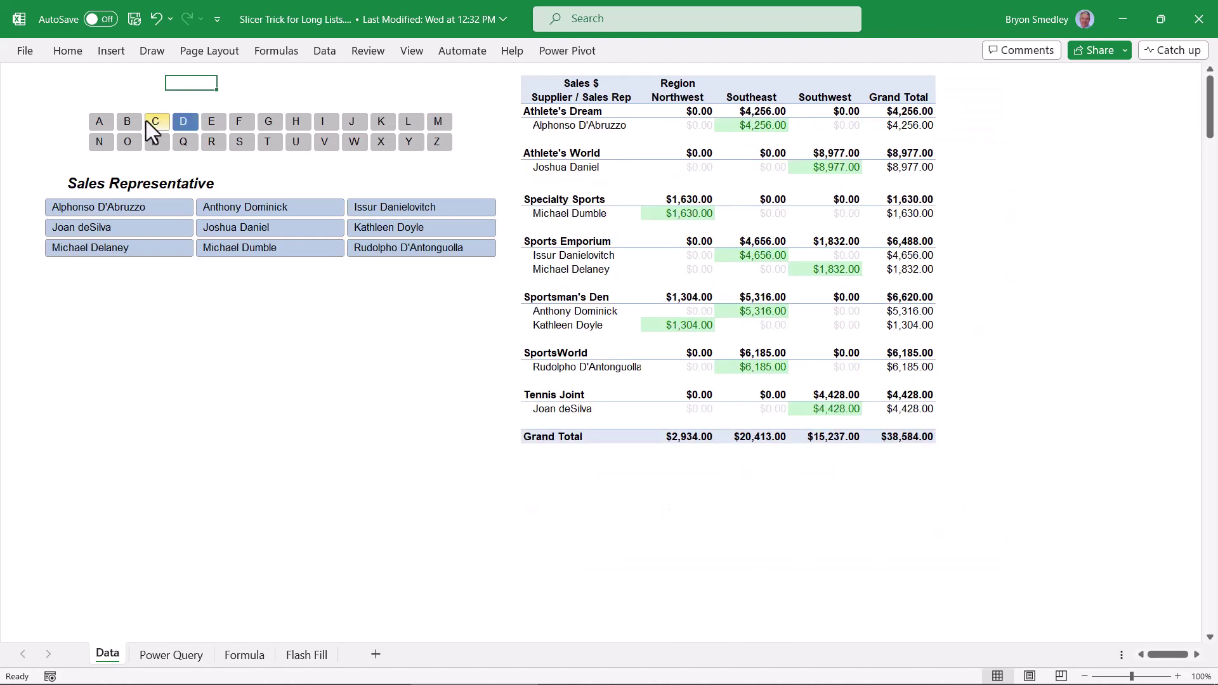
left_click(129, 121)
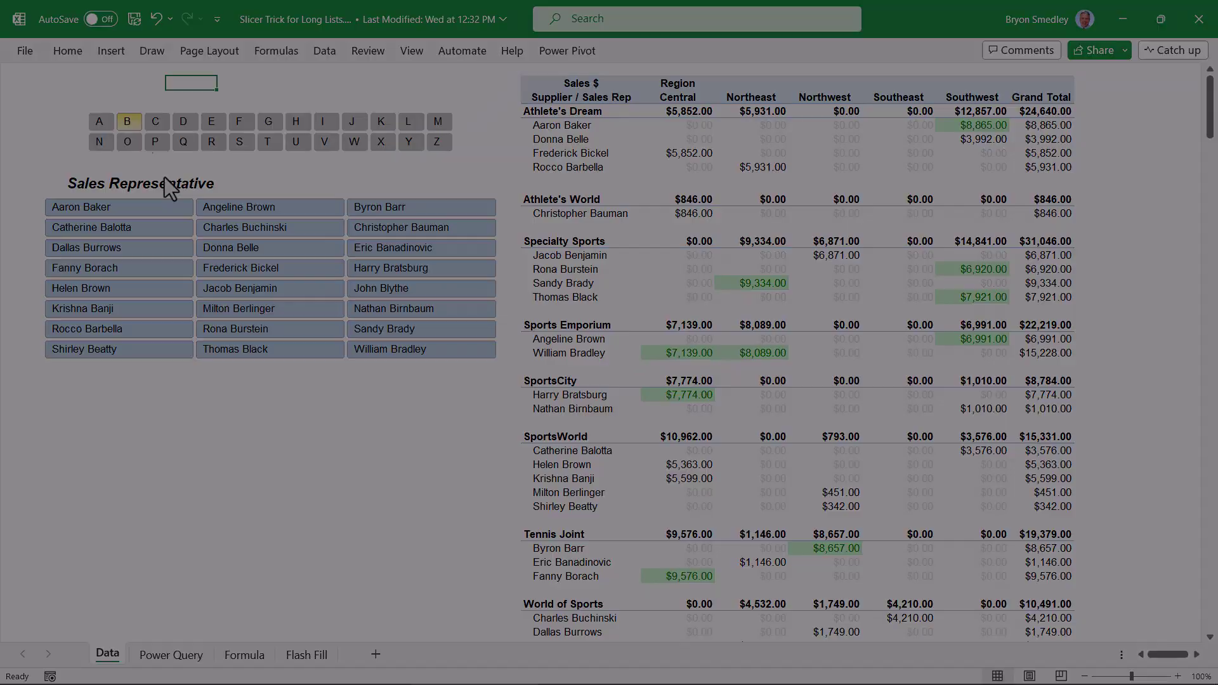